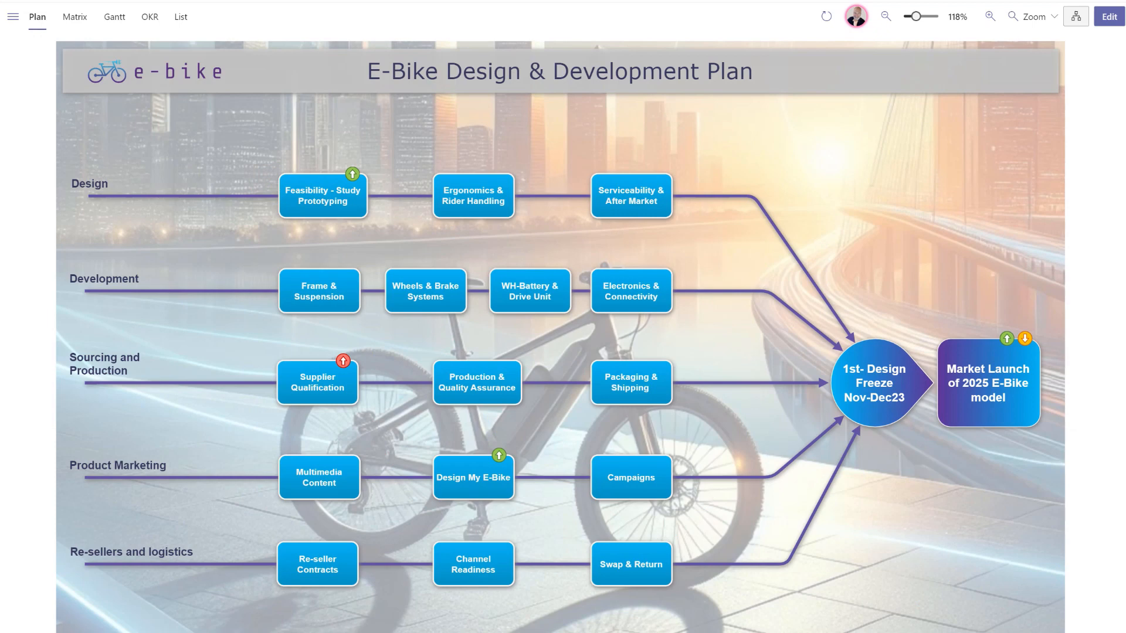
Examine the objectives of Market Launch of 2025 E-Bike model and the options for its Time to Market objective
left_click(969, 382)
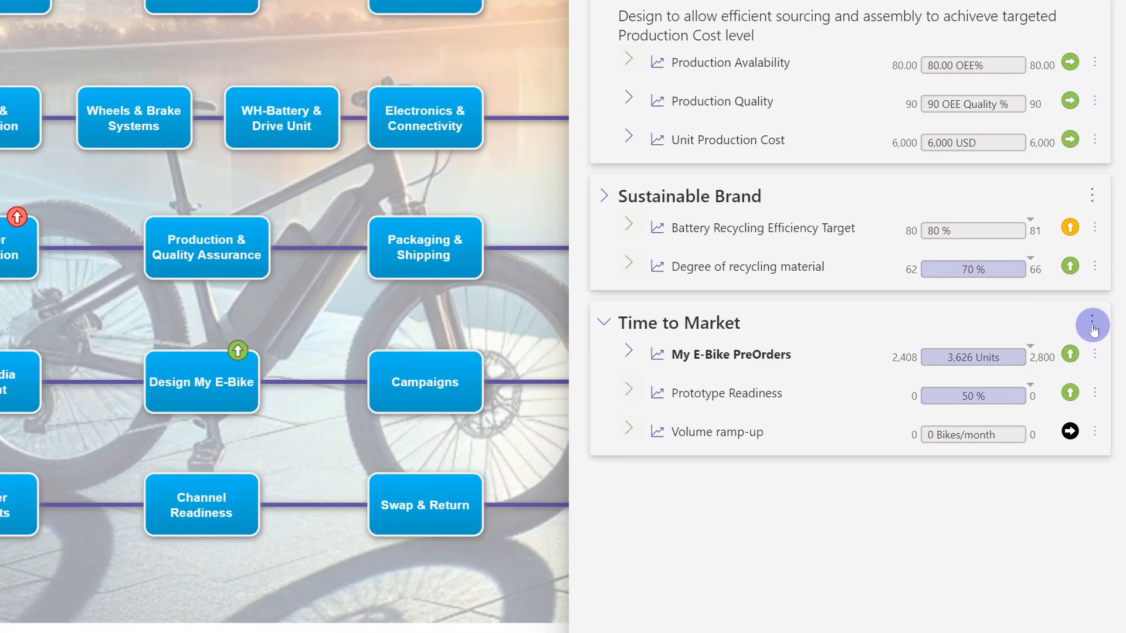
left_click(1094, 330)
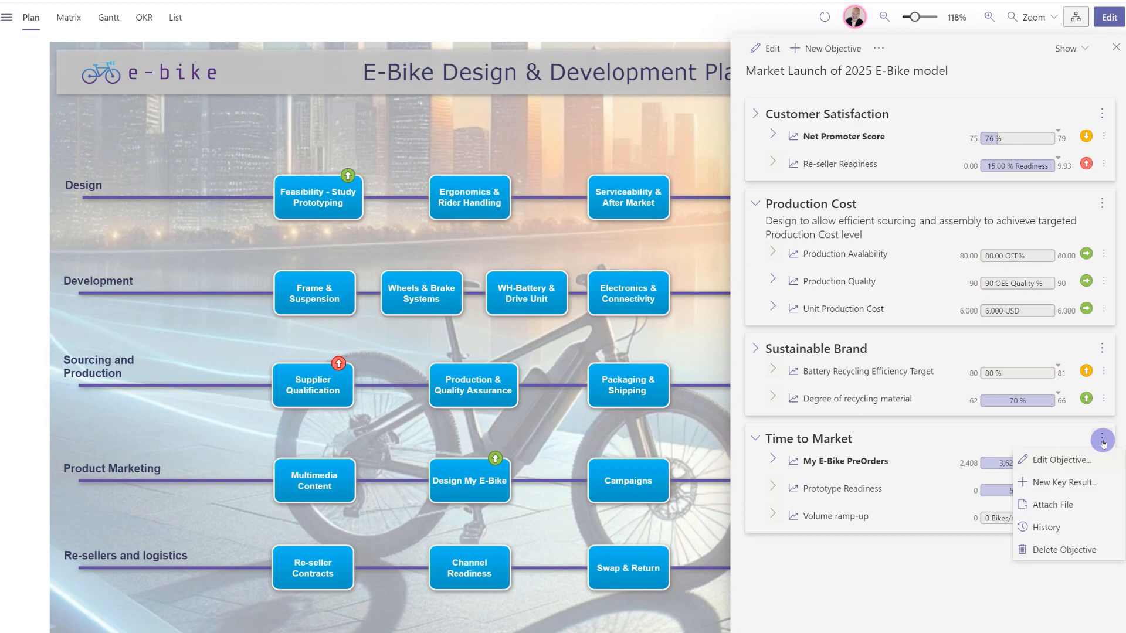
left_click(1092, 322)
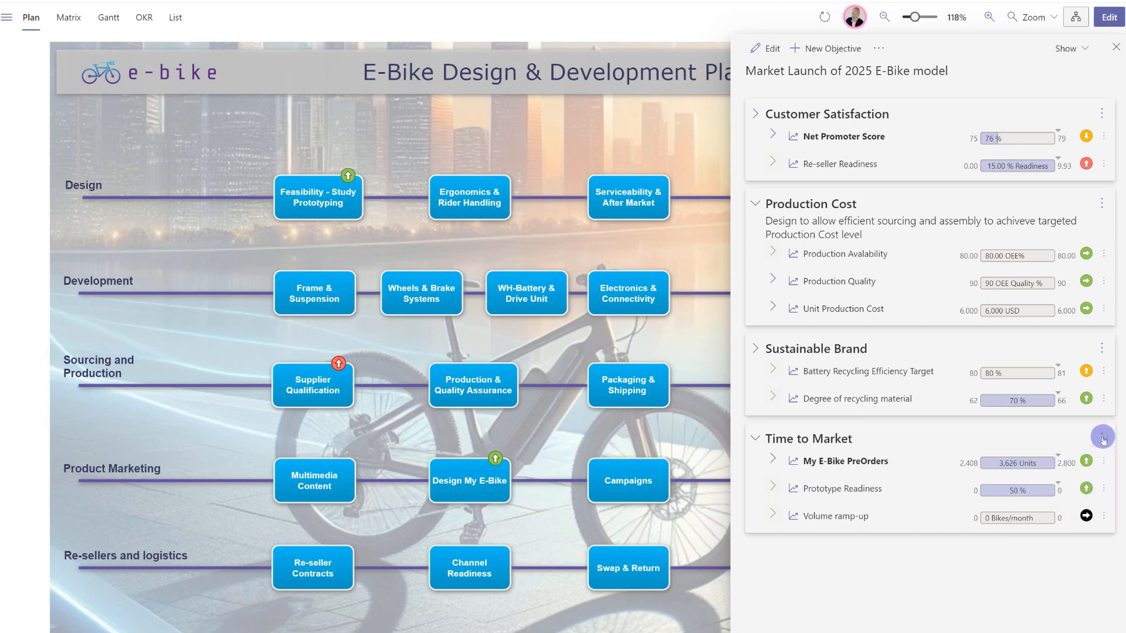
left_click(1115, 48)
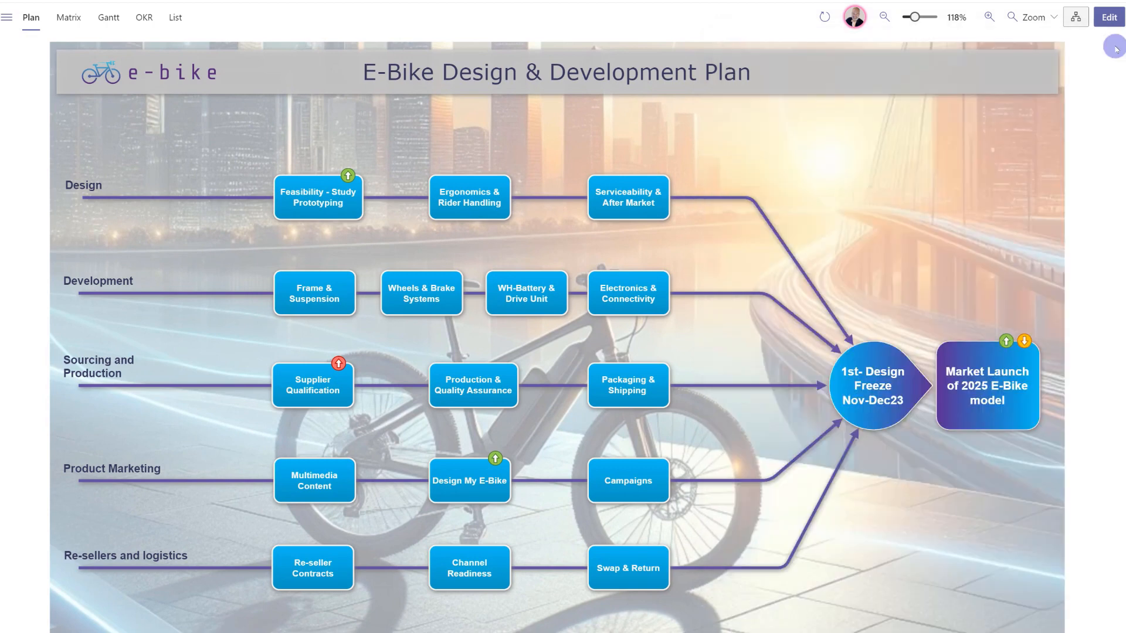
Start a new key result named Channel Readiness under the Time to Market objective in the OKR view
left_click(144, 17)
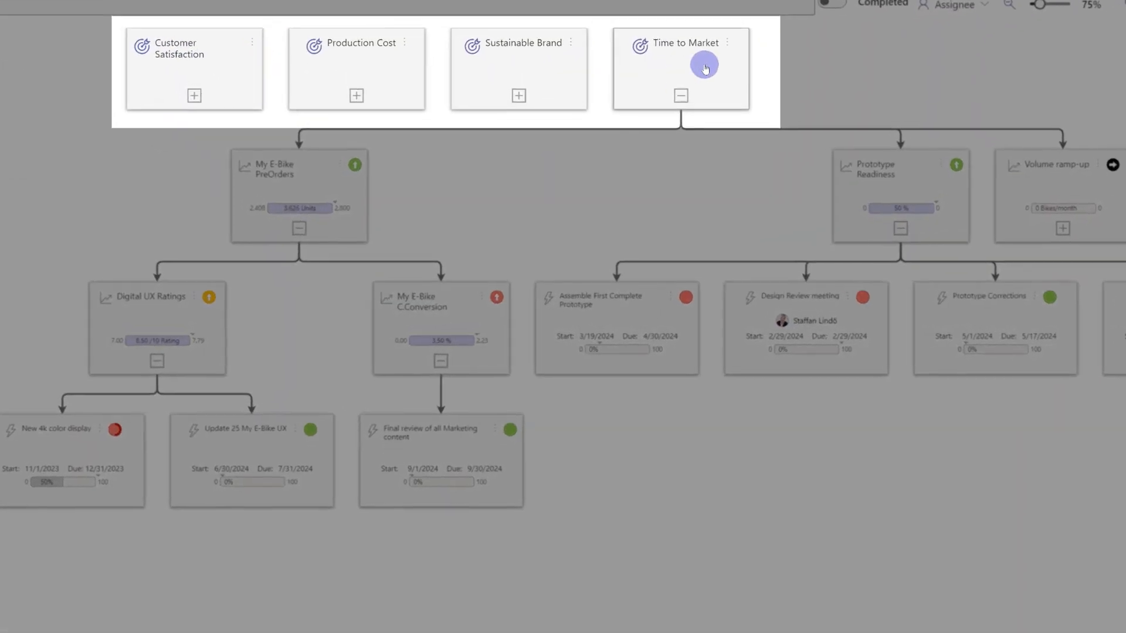
left_click(730, 42)
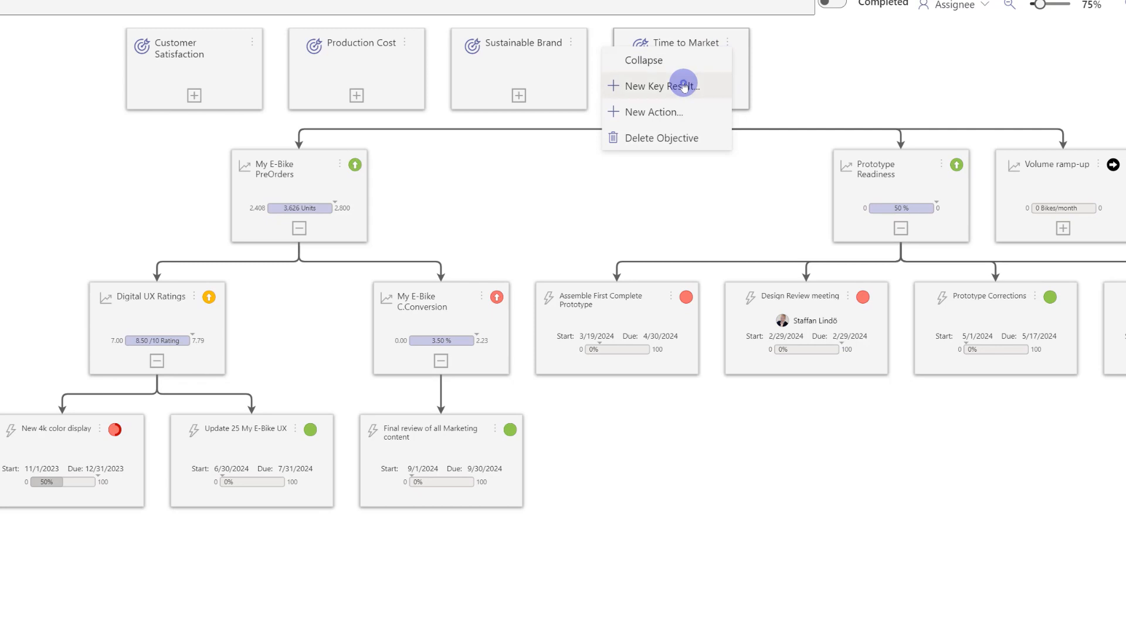
left_click(685, 86)
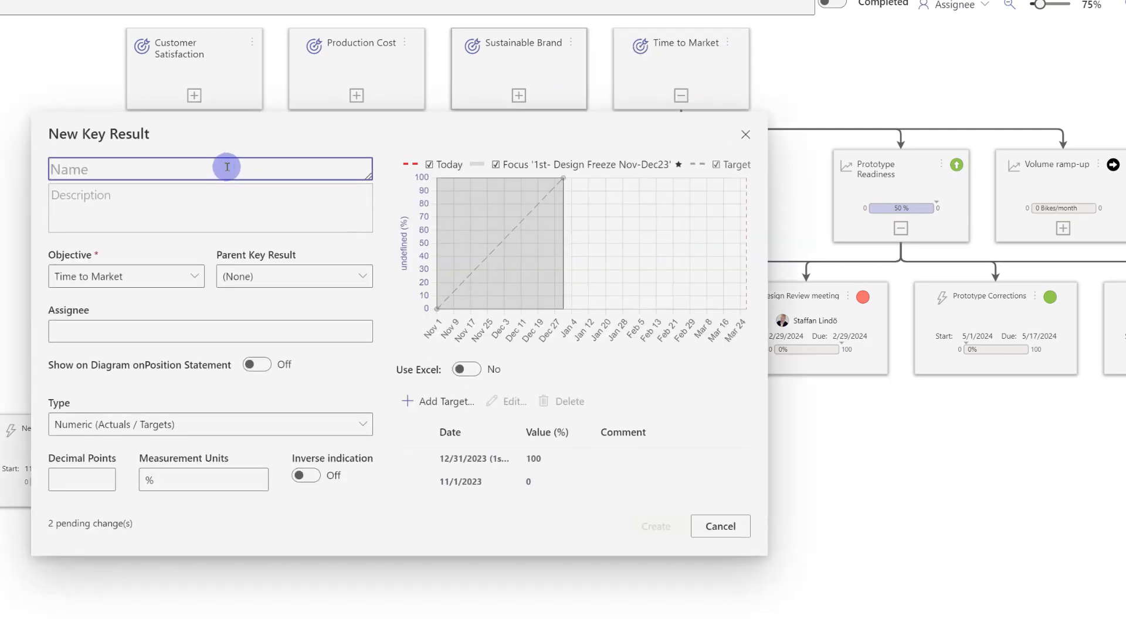
type("Ch")
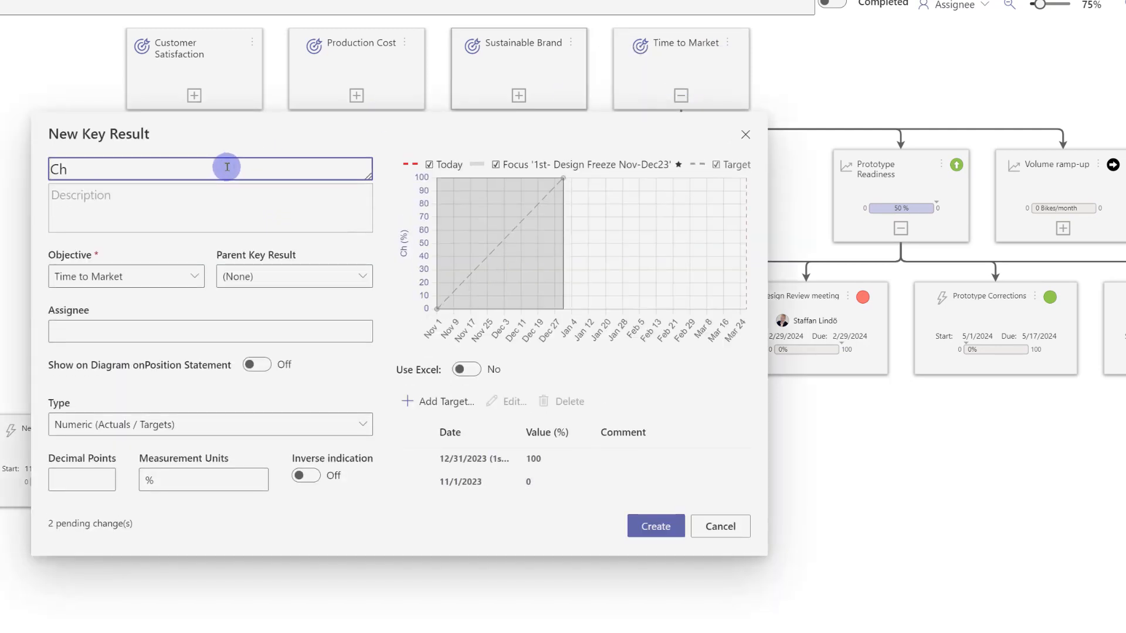
type("annel Readiness")
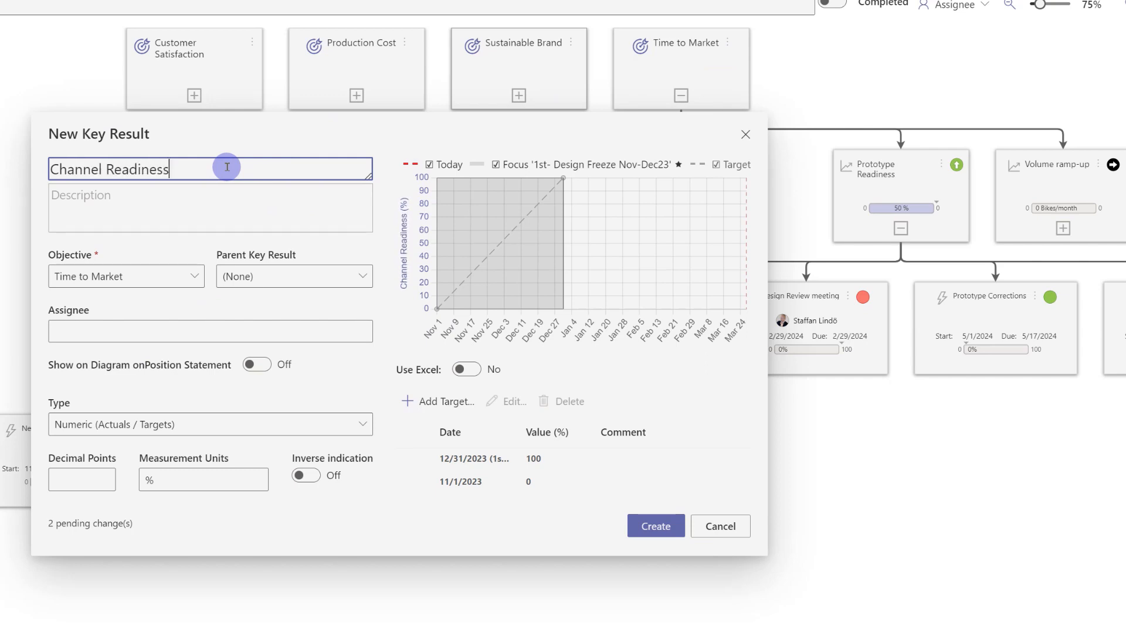
Describe the key result as "% of fully trained resellers X trained Resellers out of total 20 expressed in %." and create it
left_click(217, 188)
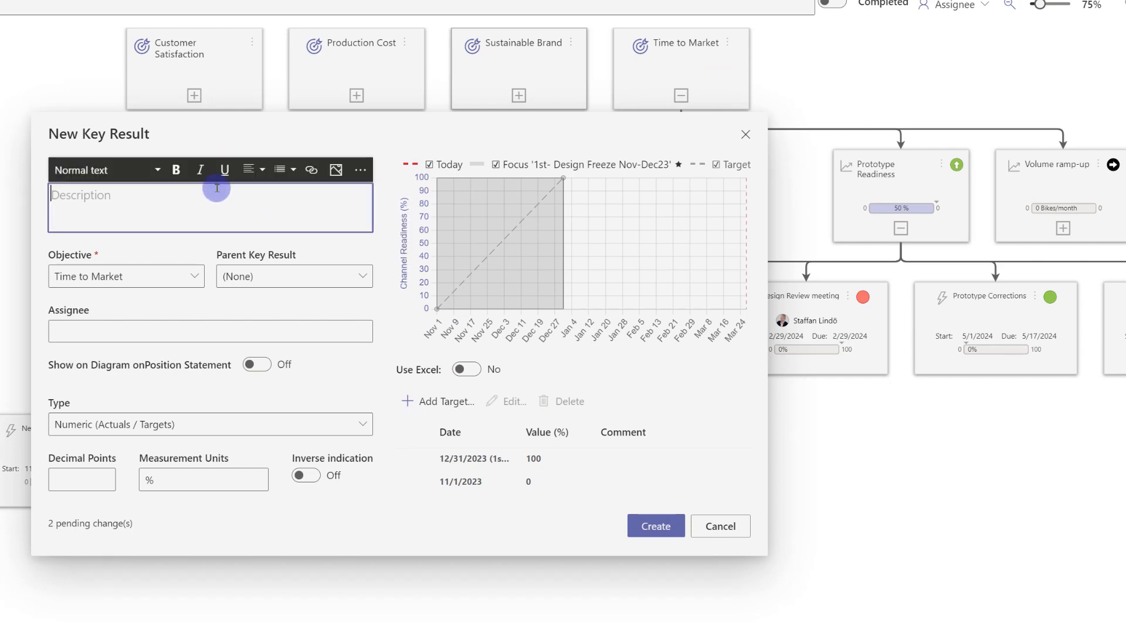
type("% of fully trained resellers X trained Resellers out of total 20 expressed in %.")
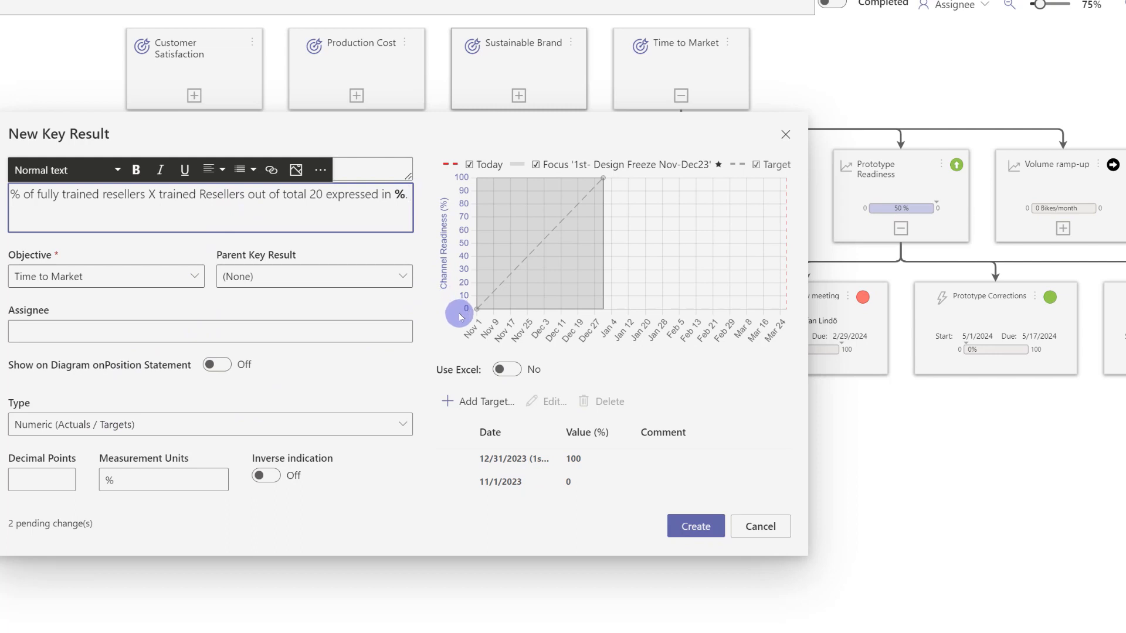
left_click(682, 530)
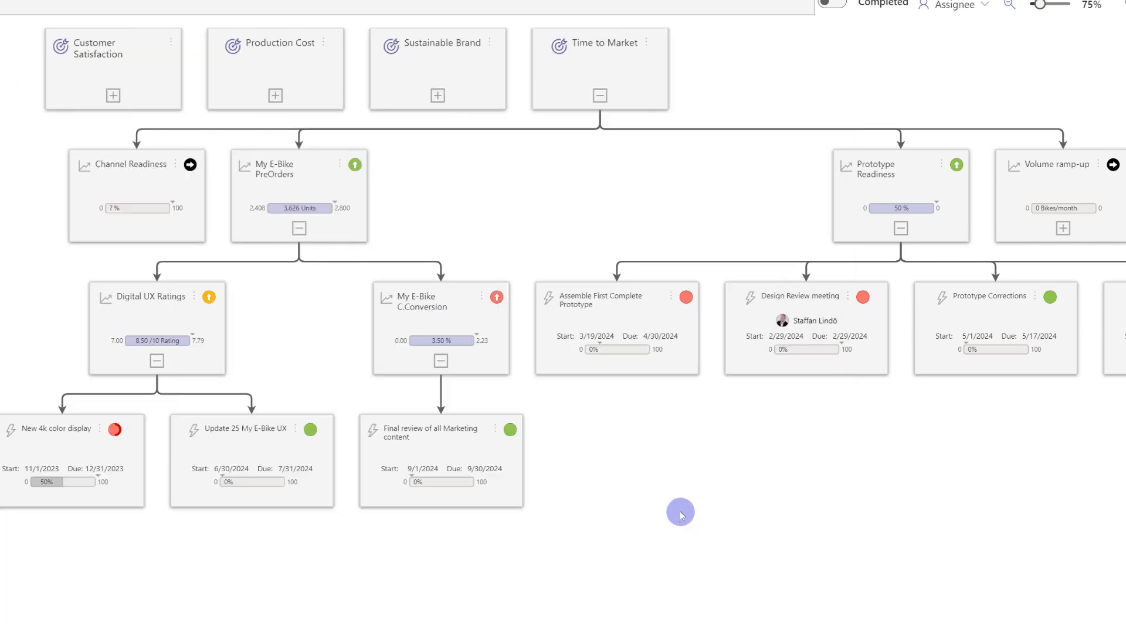
Configure the Channel Readiness targets to use Excel, creating the workbook with the table Channel_Readiness_Target, and update the key result
left_click(129, 169)
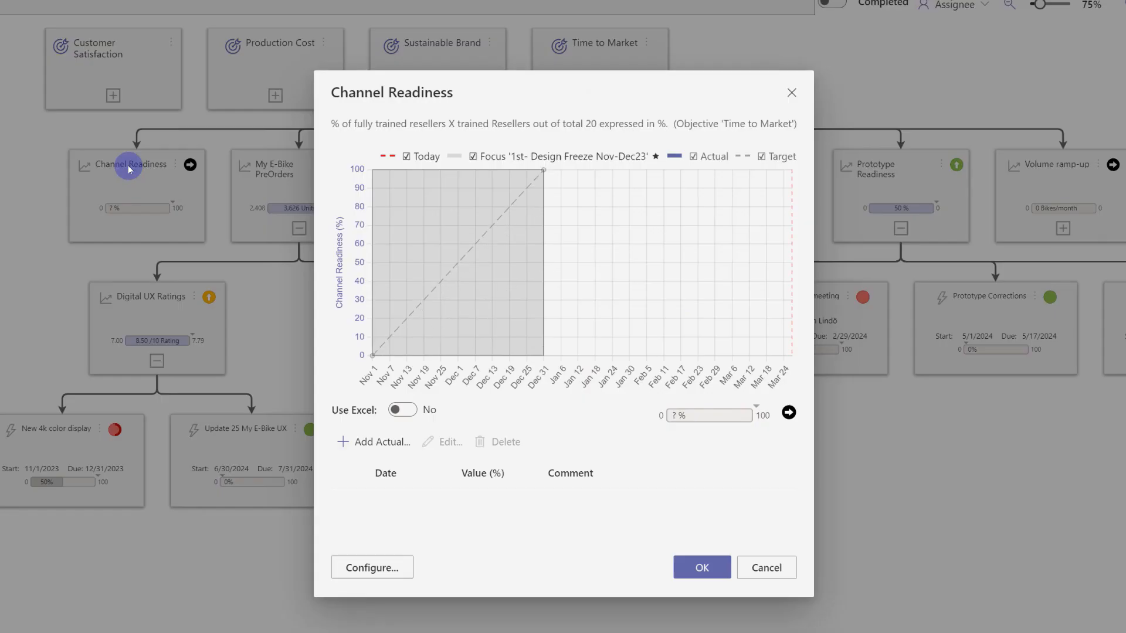
left_click(377, 567)
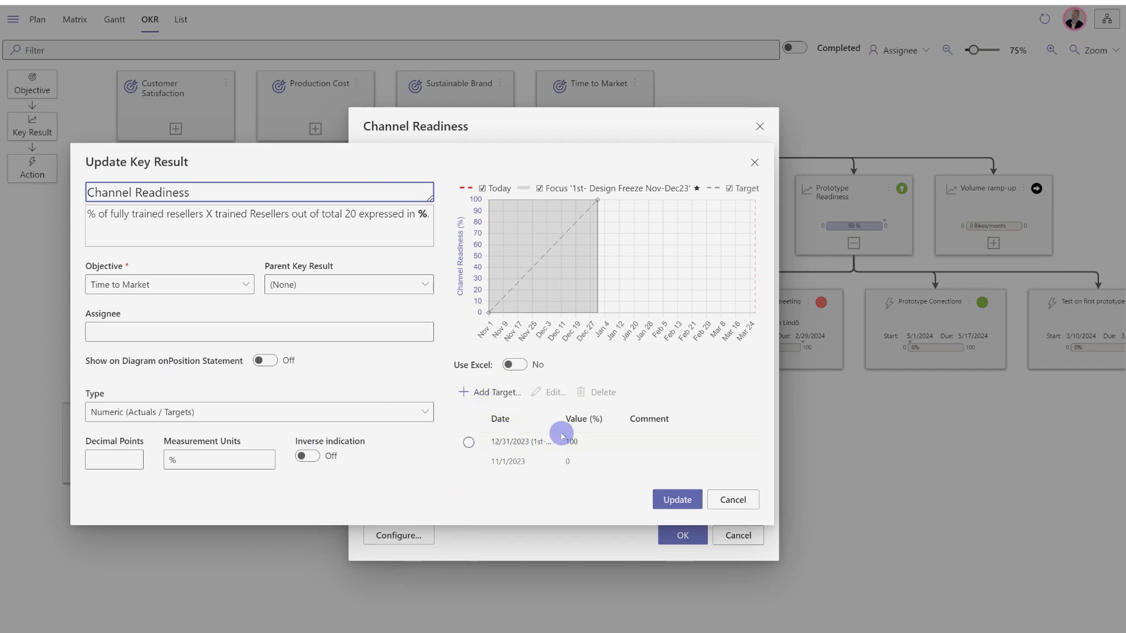
left_click(515, 365)
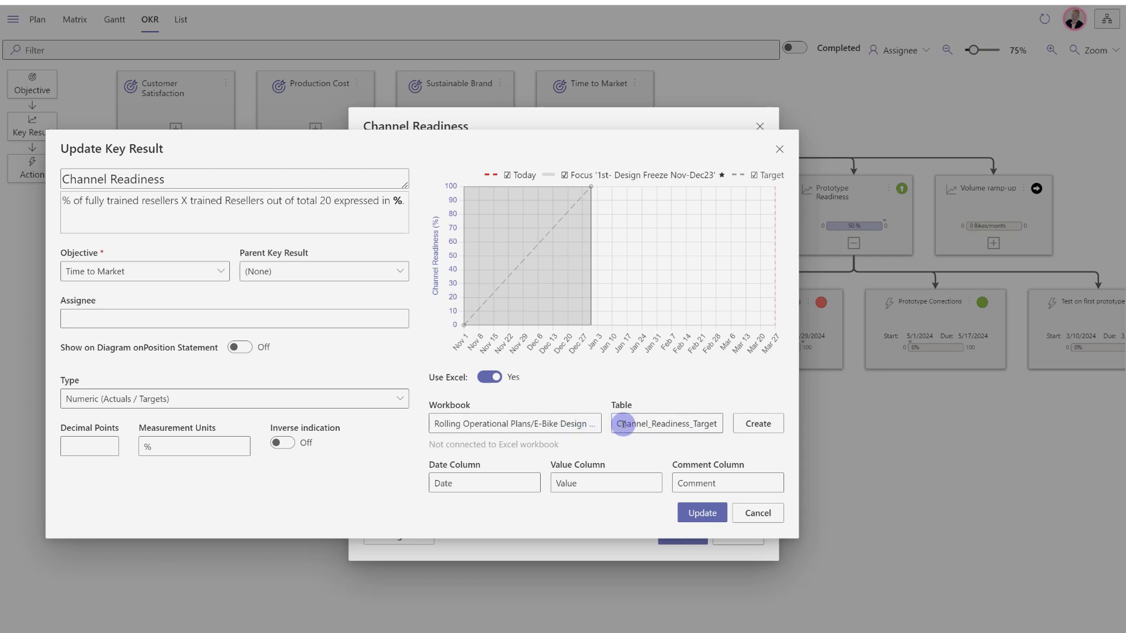
left_click(756, 424)
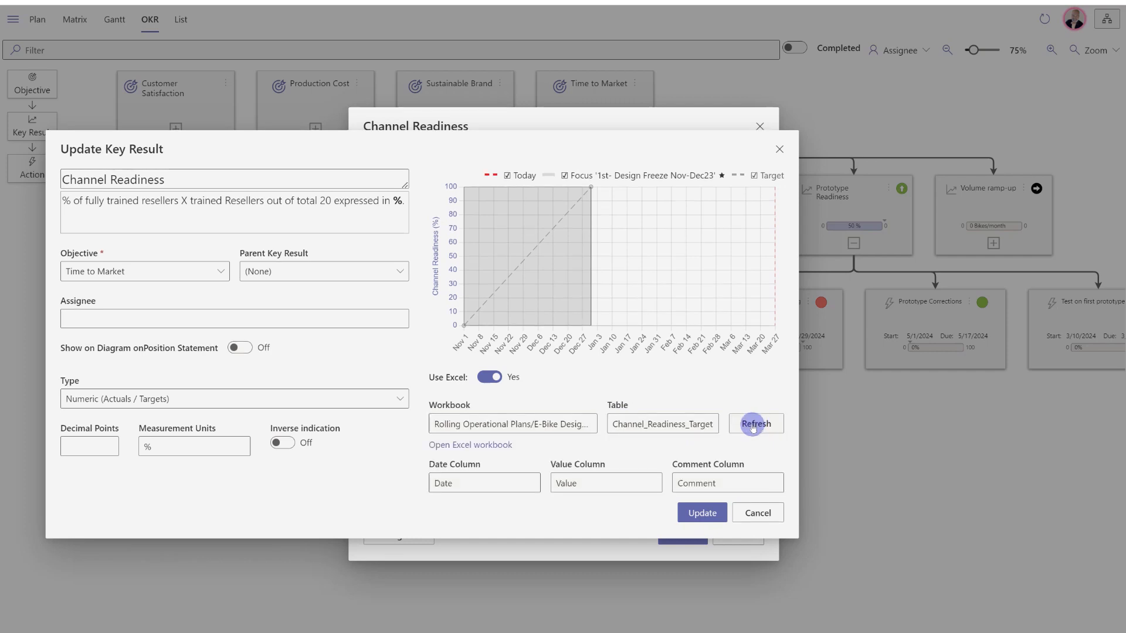
left_click(710, 515)
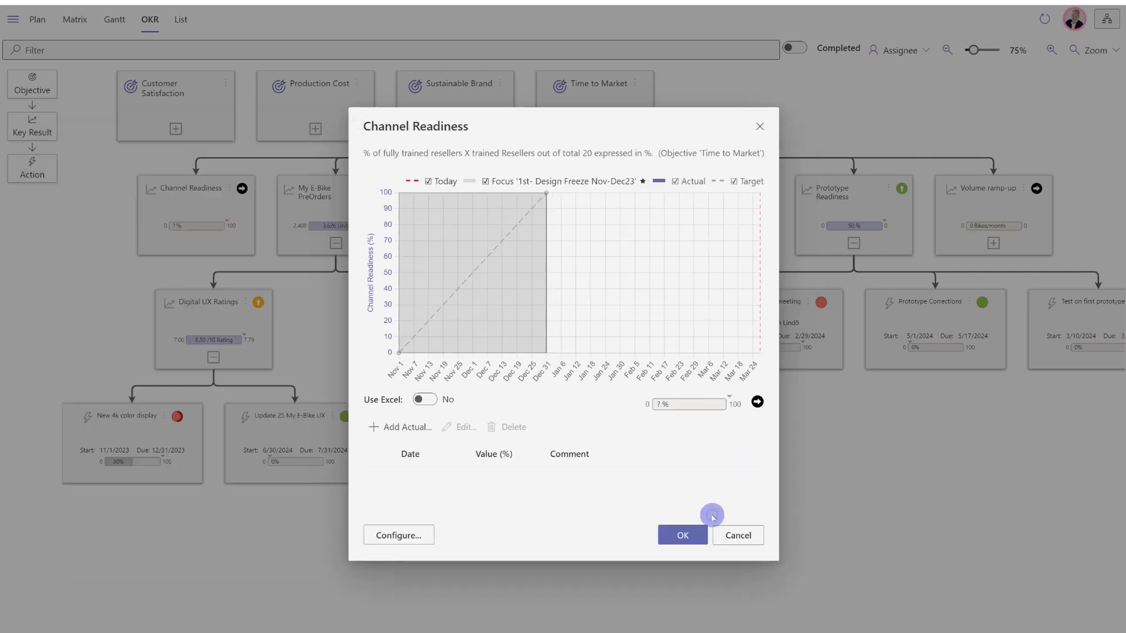
Link the Channel Readiness actuals to Excel by creating the table Channel_Readiness_Actual, and save the key result
left_click(427, 401)
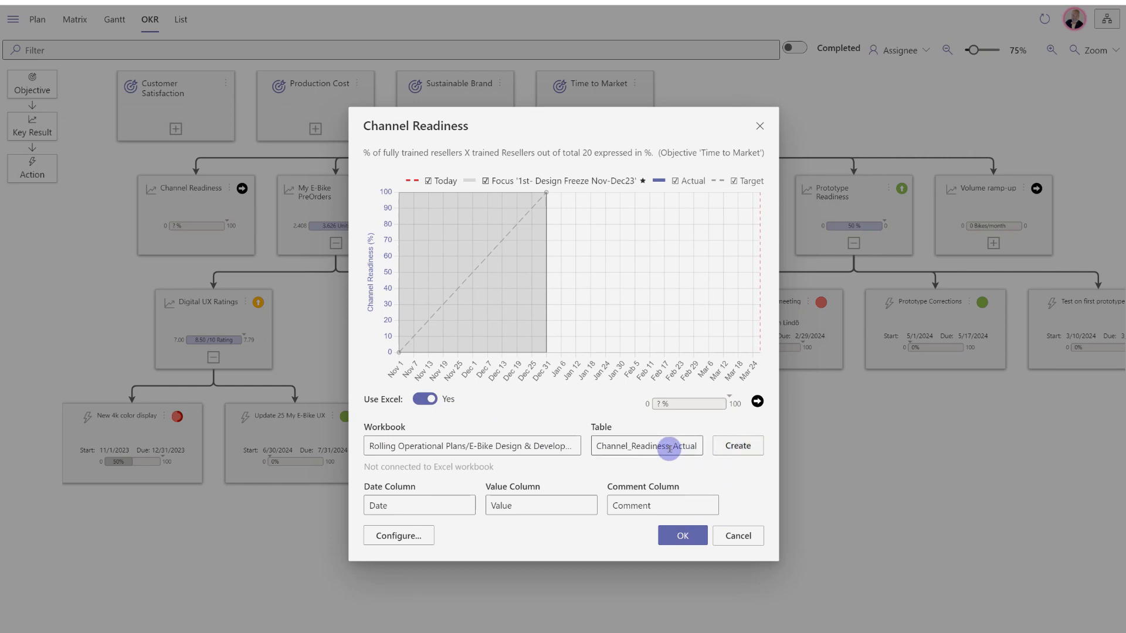
left_click(738, 447)
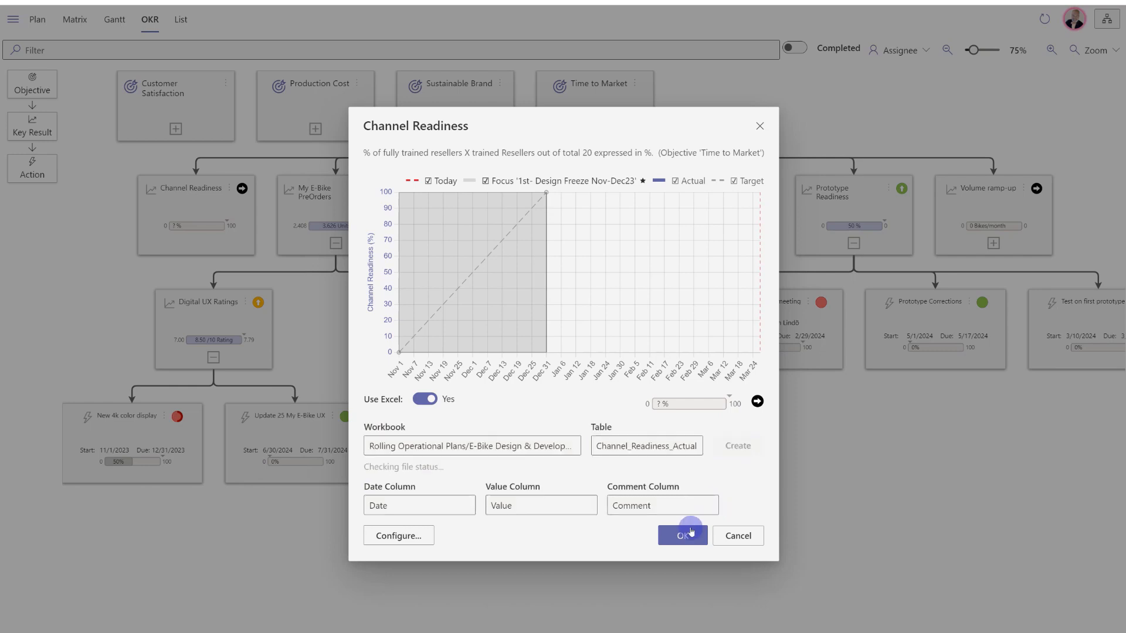
left_click(689, 535)
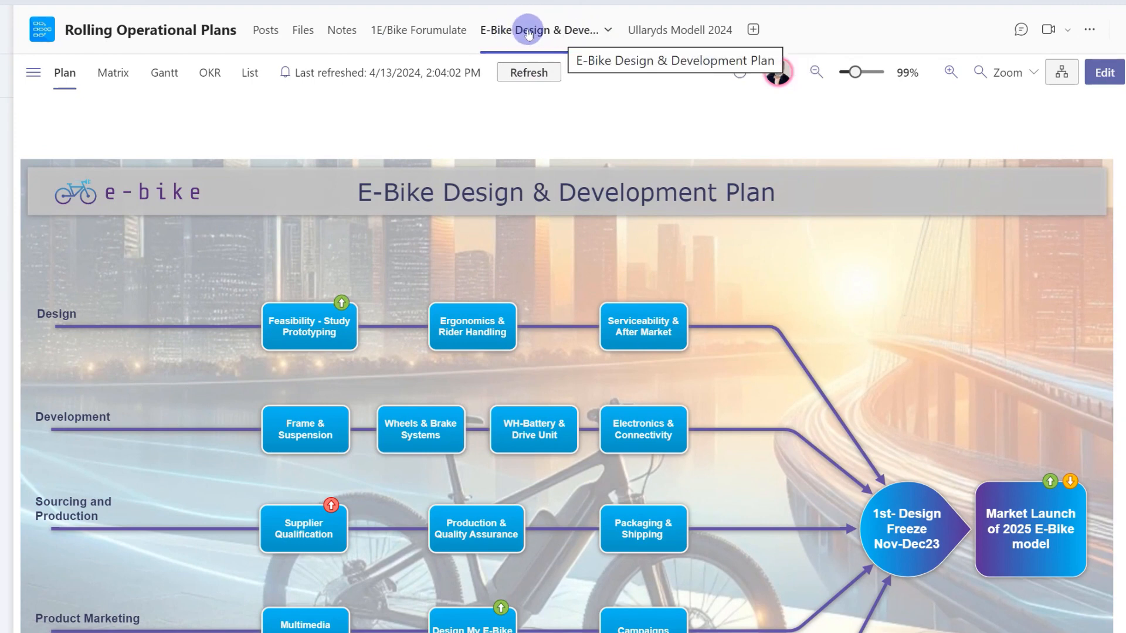
Open Channel Readiness.xlsx in Excel from the E-Bike Design & Development Plan OKRs folder in the team's files
left_click(307, 35)
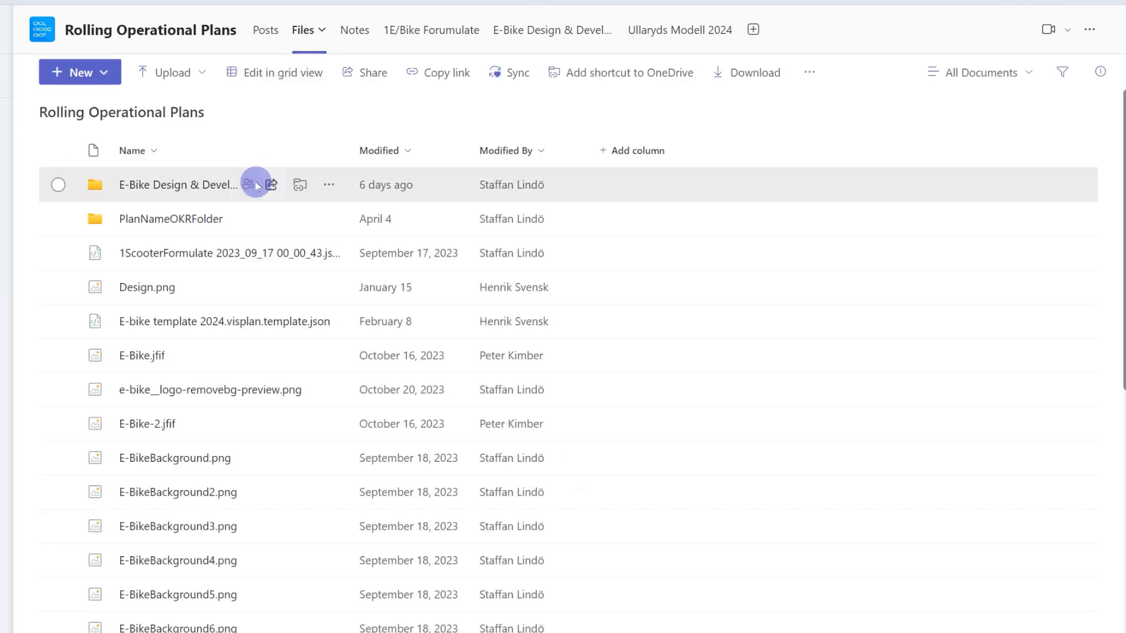
left_click(195, 187)
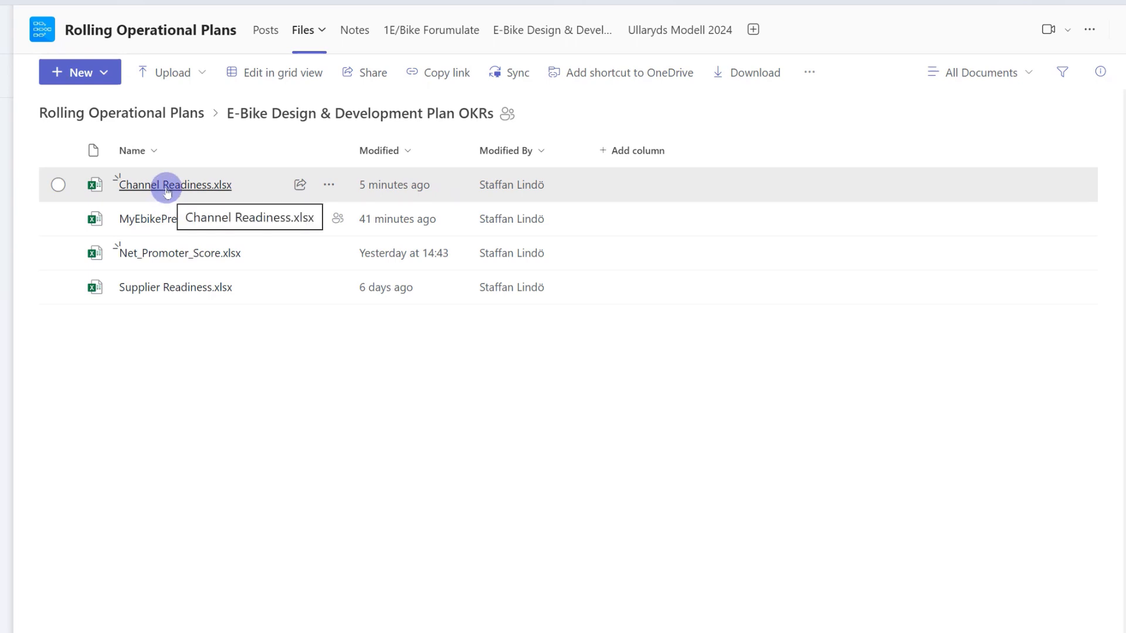
left_click(168, 186)
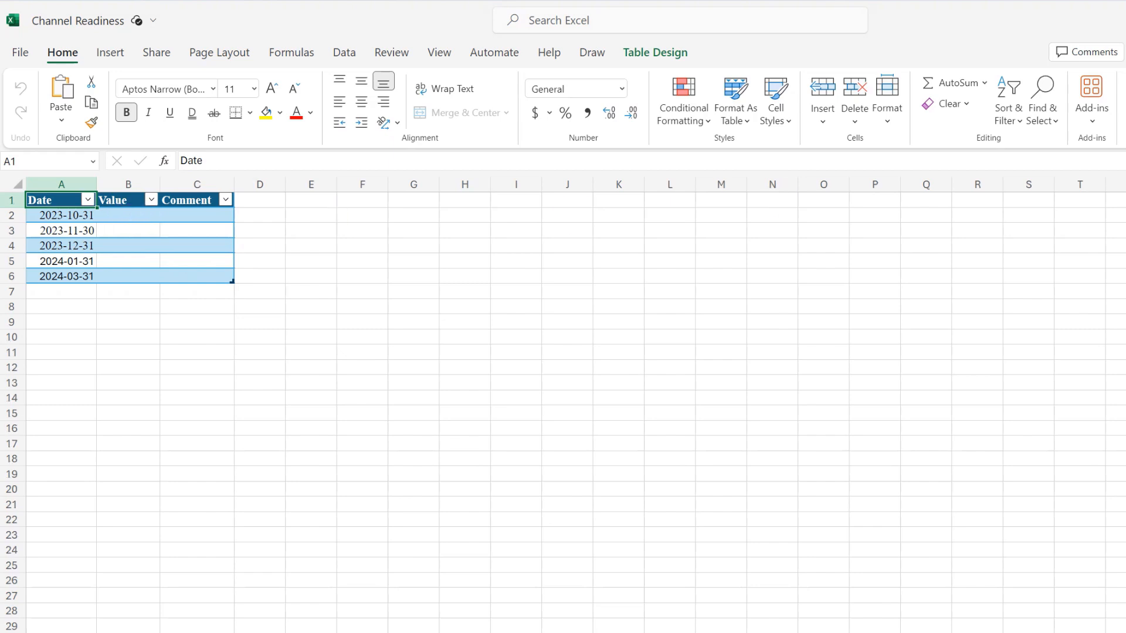
Examine the dates and values on the Channel_Readiness_Target sheet and return to cell B2 of the Channel_Readiness_Actual sheet
left_click(134, 216)
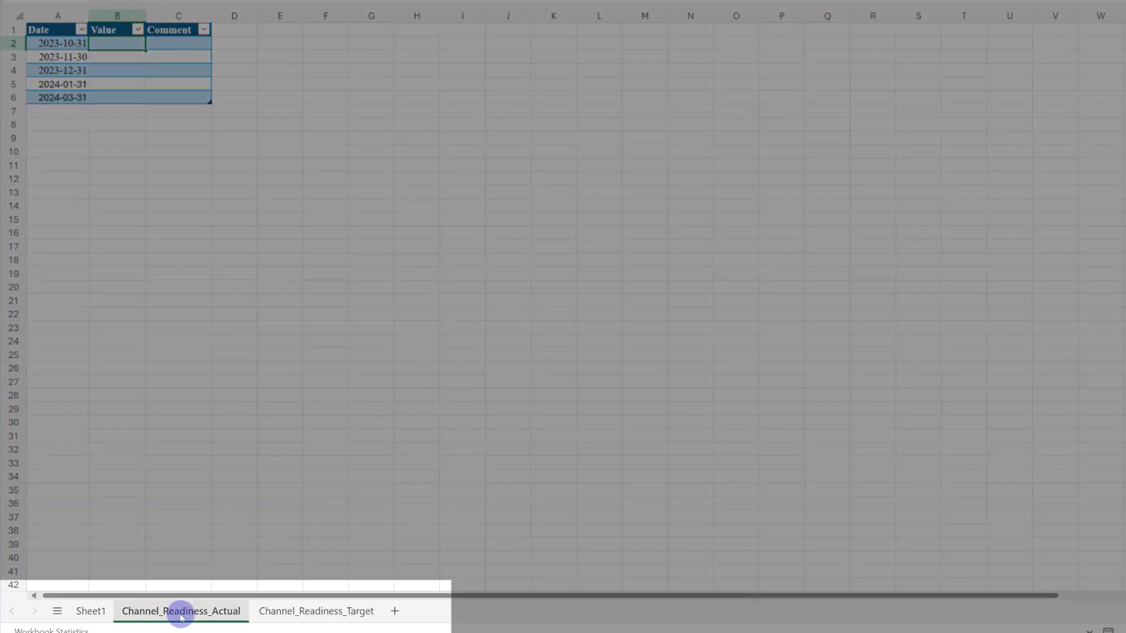
left_click(273, 615)
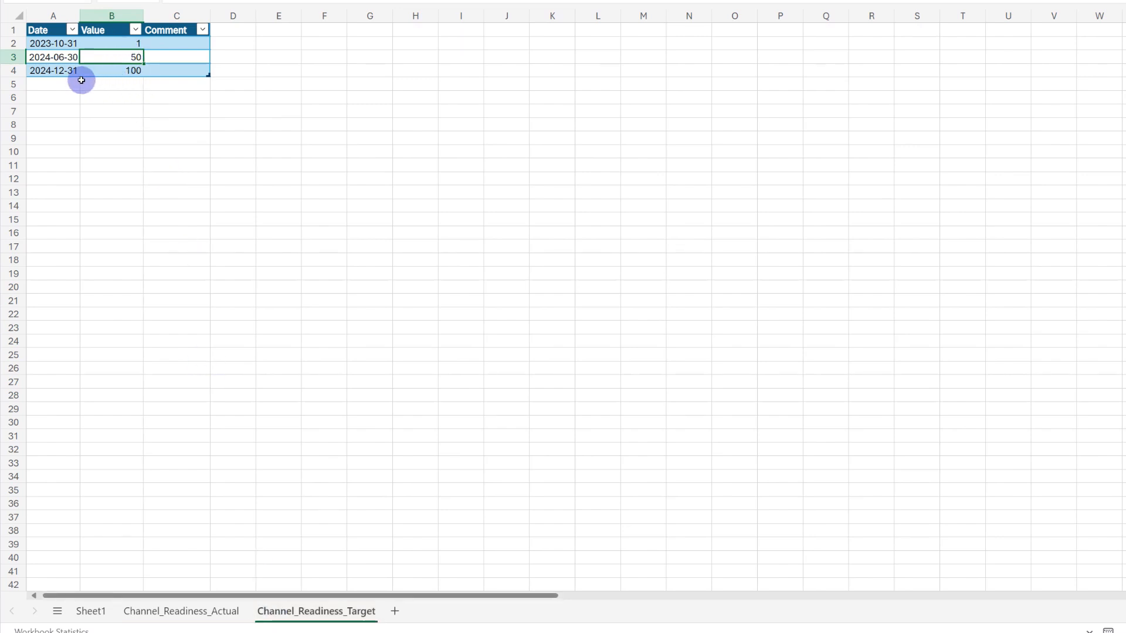
left_click(188, 610)
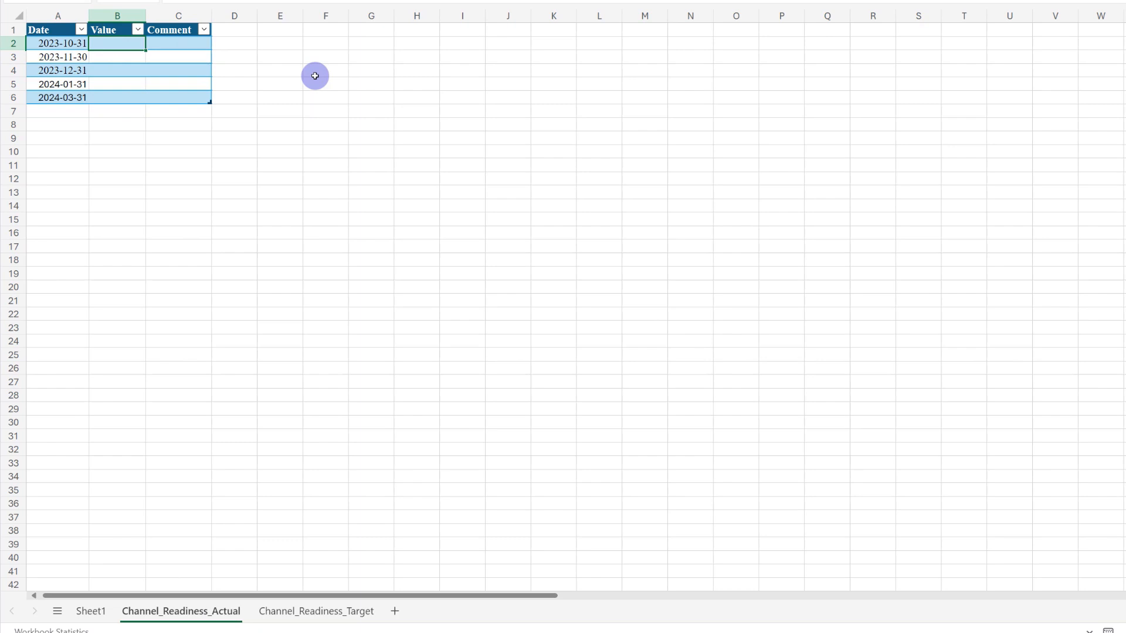
Fill the Value column of the Channel_Readiness_Actual table with 2, 5, 8, 12 and 25, from 2023-10-31 through 2024-03-31
type("2")
key("Return")
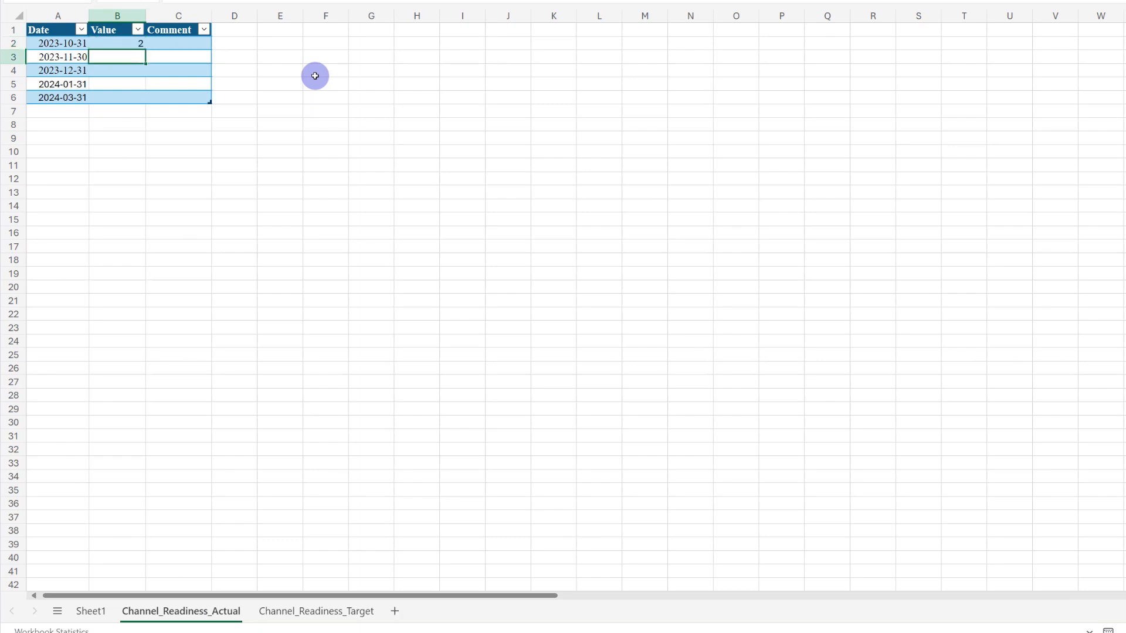
type("5")
key("Return")
type("8")
key("Return")
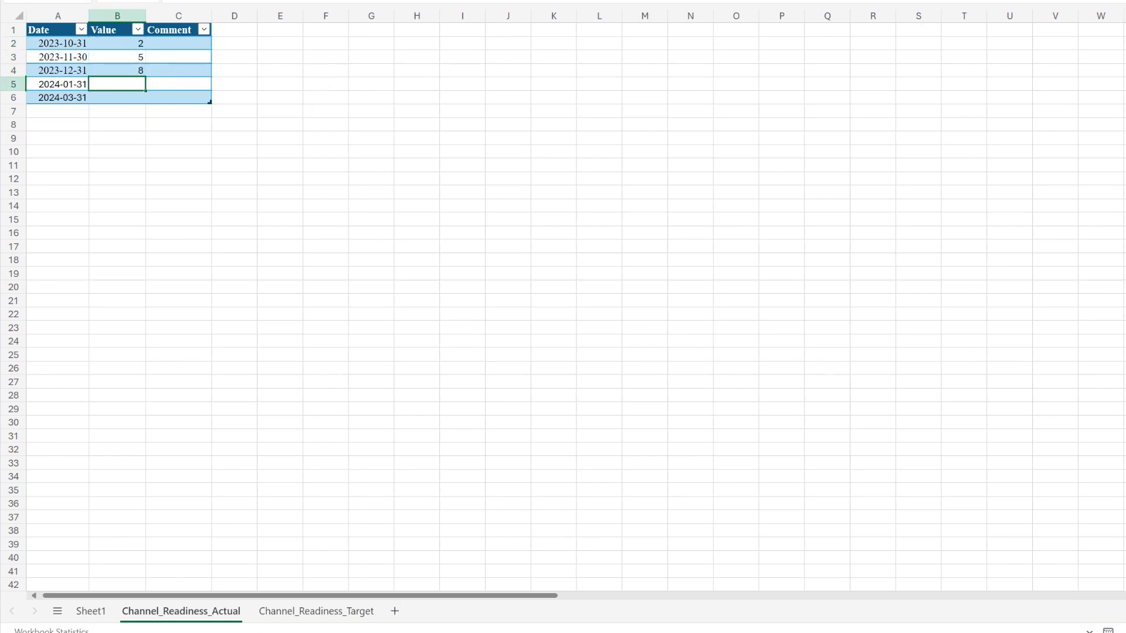
type("12")
key("Return")
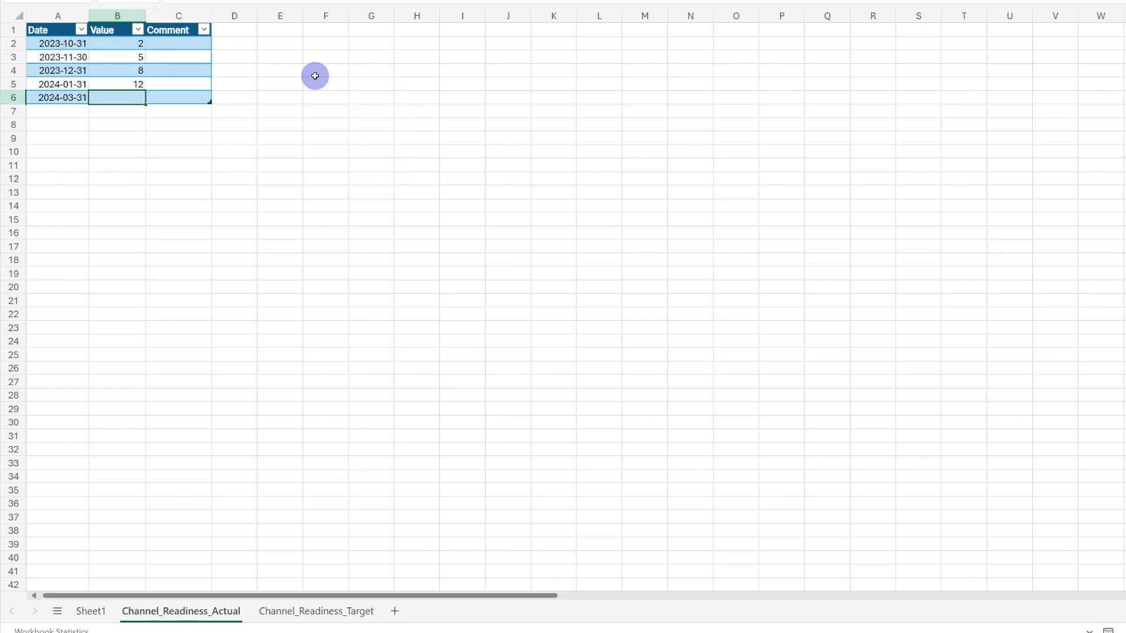
type("25")
key("Return")
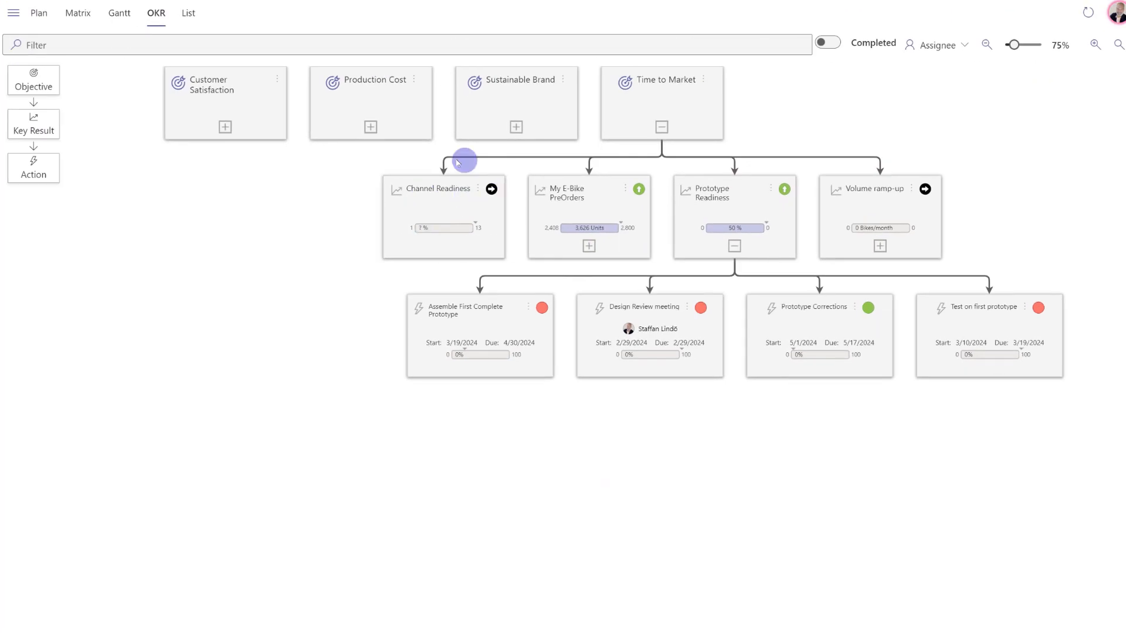
Switch back to the OKR plan, refresh the Channel Readiness actuals from the Excel workbook and save the key result
left_click(426, 191)
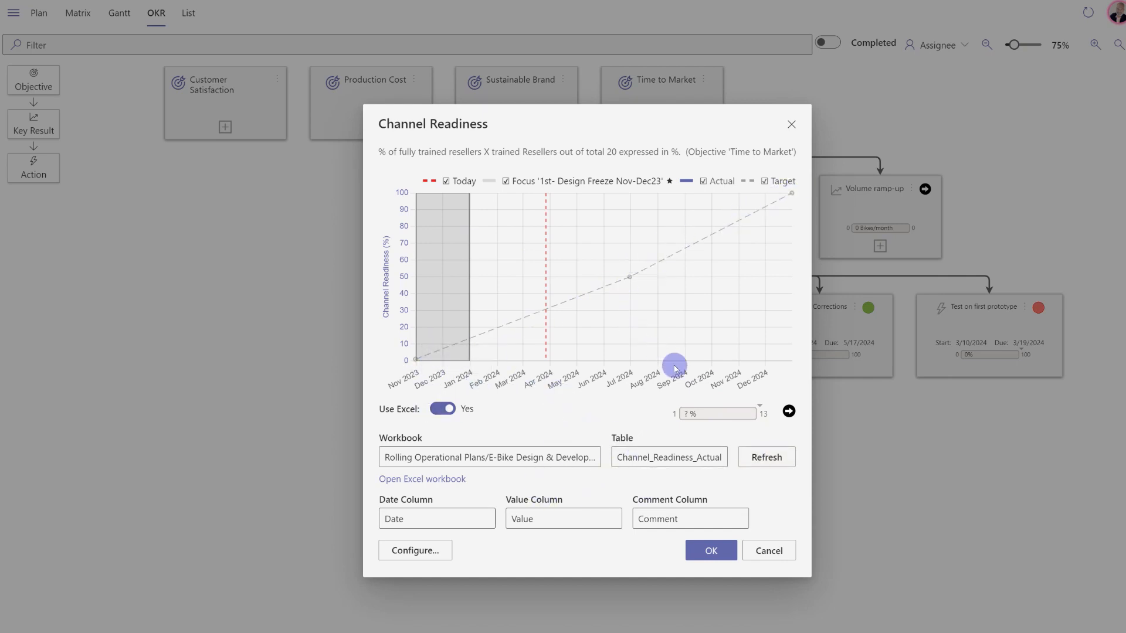
left_click(761, 461)
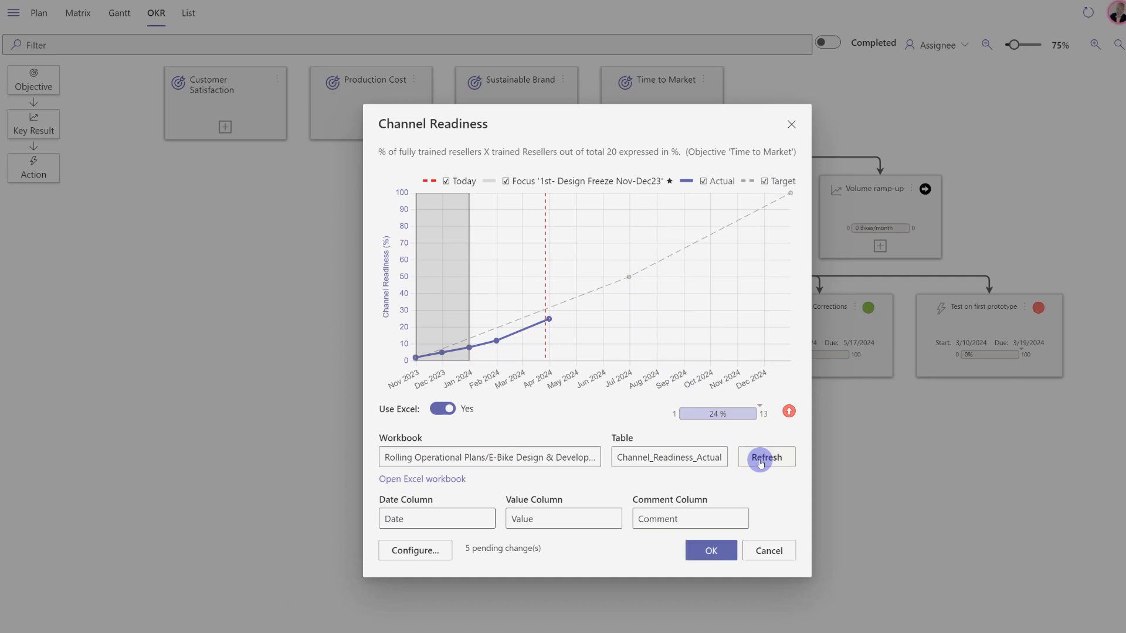
left_click(712, 552)
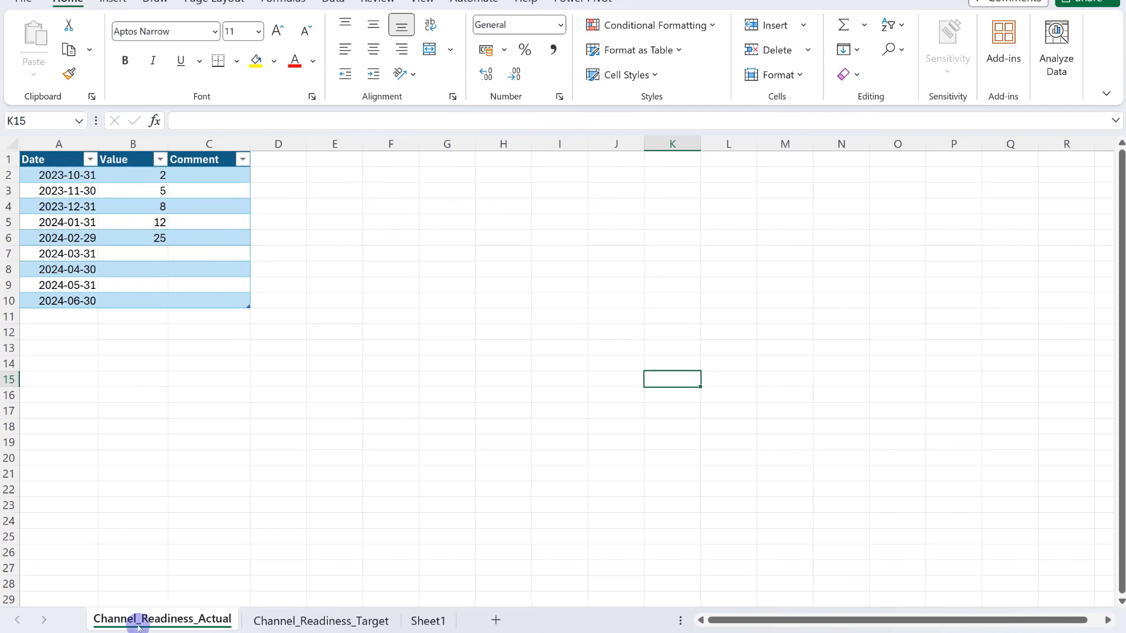
Switch to the Excel workbook and examine the first dates and values in the Channel_Readiness_Actual table
left_click(76, 175)
left_click(122, 176)
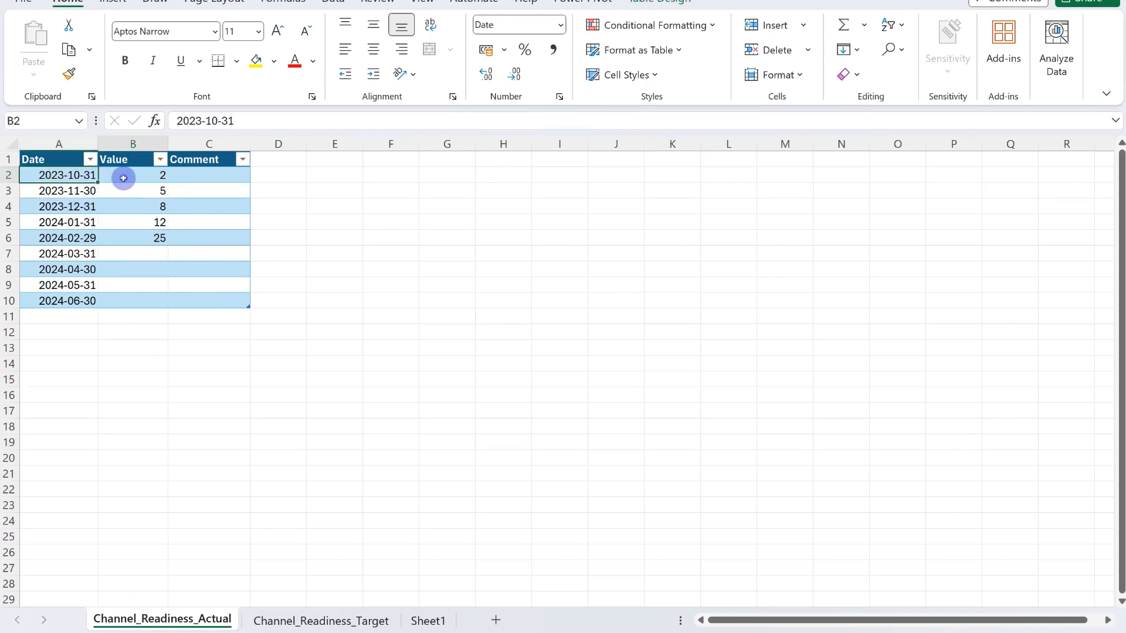
left_click(86, 191)
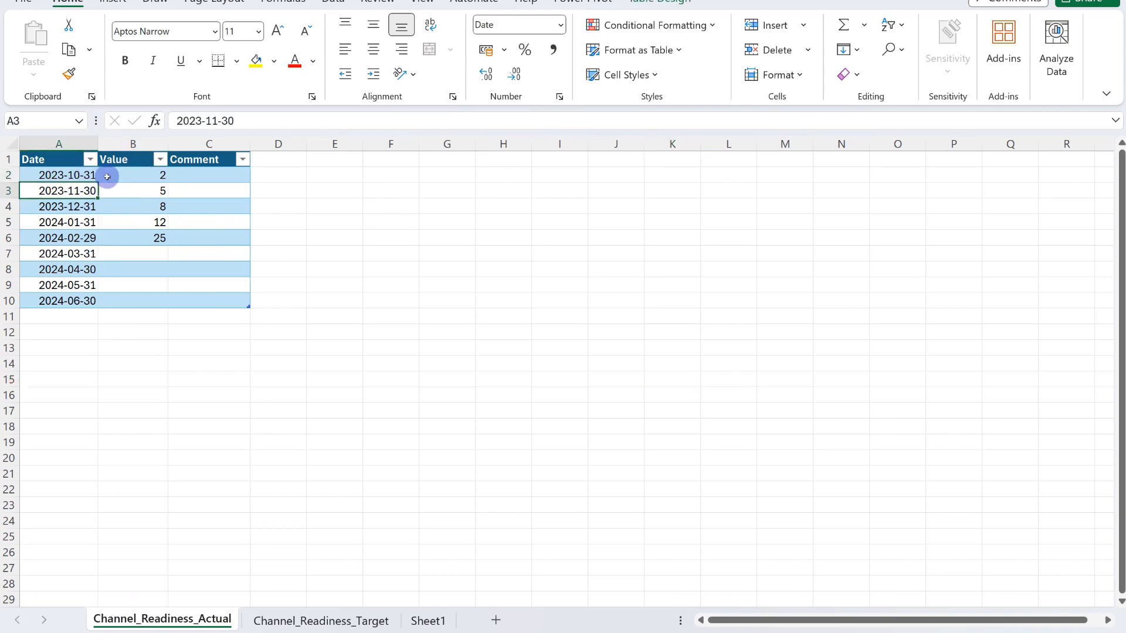
Copy the SourceDataChannelReadiness sheet from the input workbook into Channel Readiness.xlsx, placing it before the Channel_Readiness_Actual sheet
left_click(111, 175)
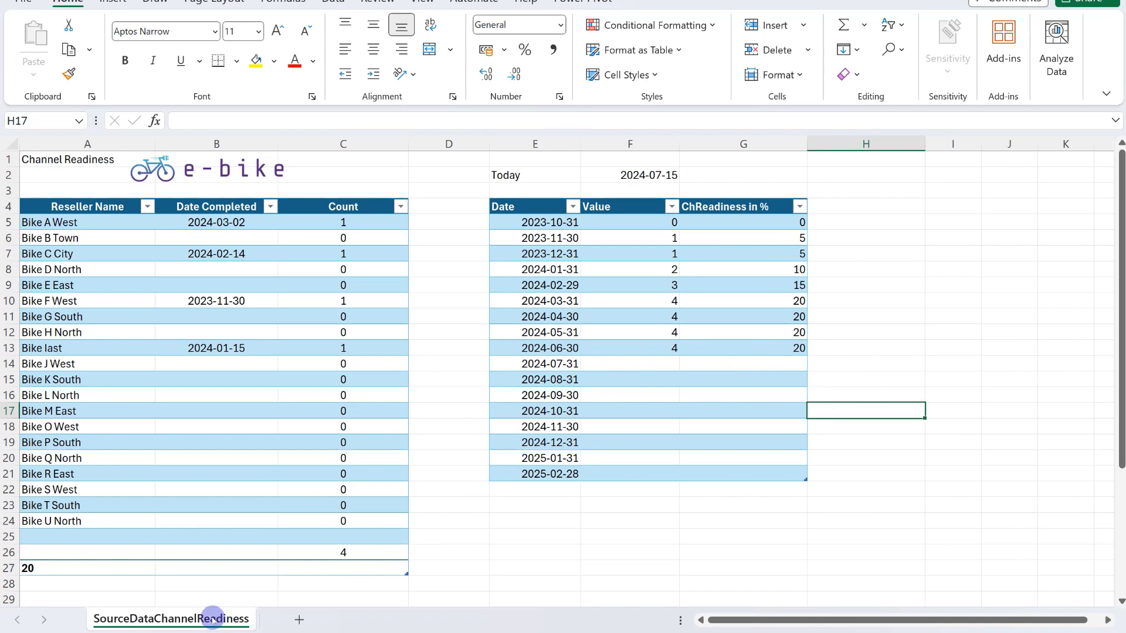
right_click(166, 620)
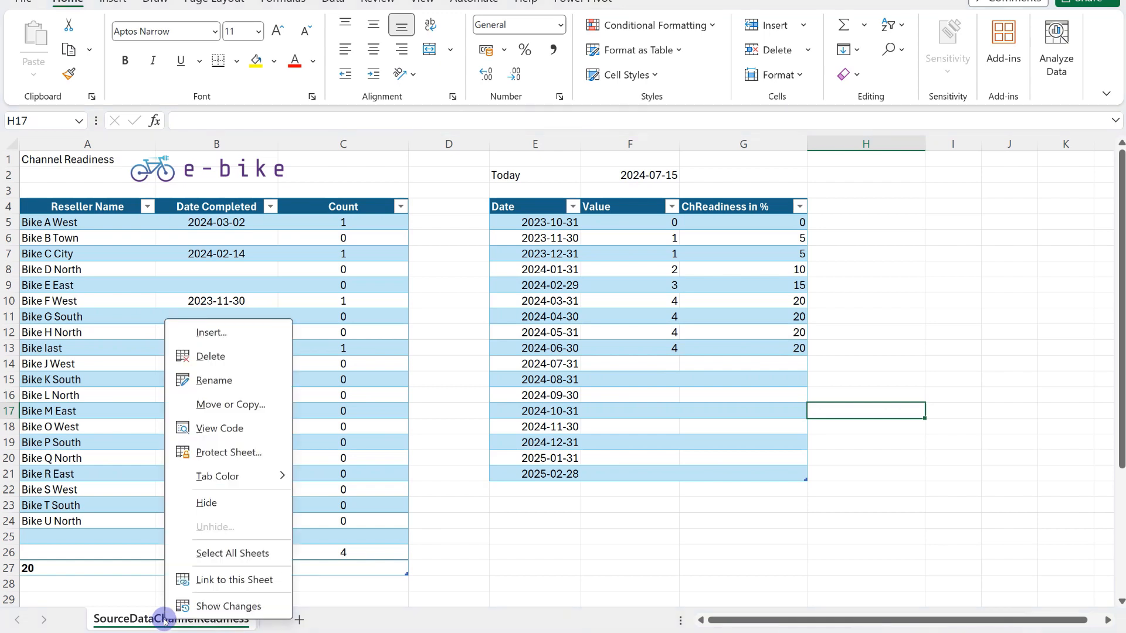
left_click(226, 405)
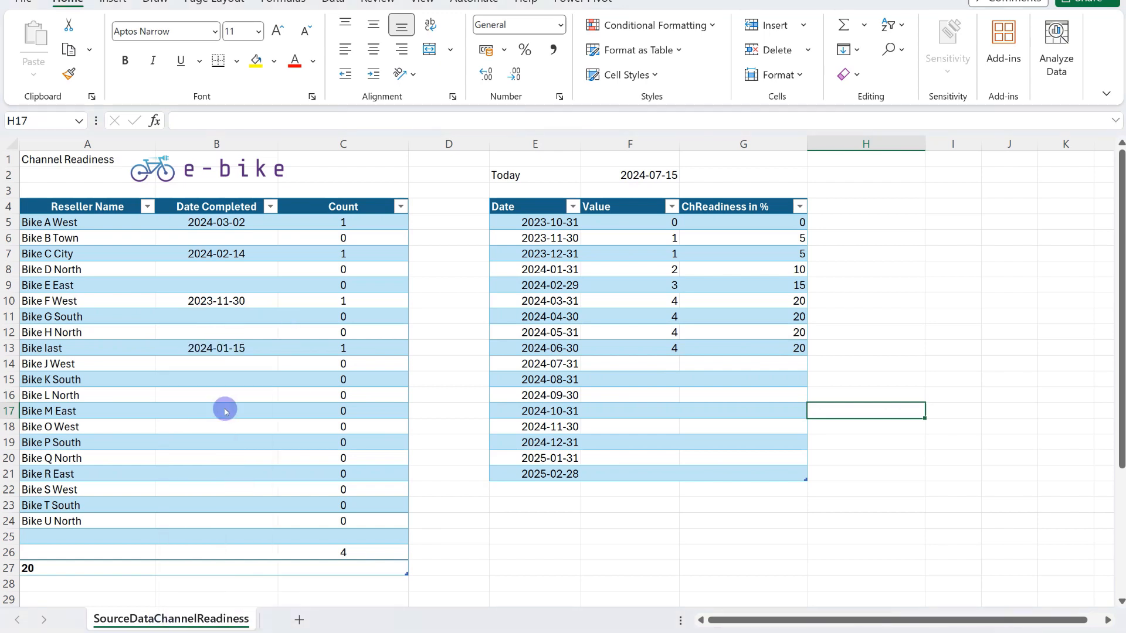
left_click(108, 515)
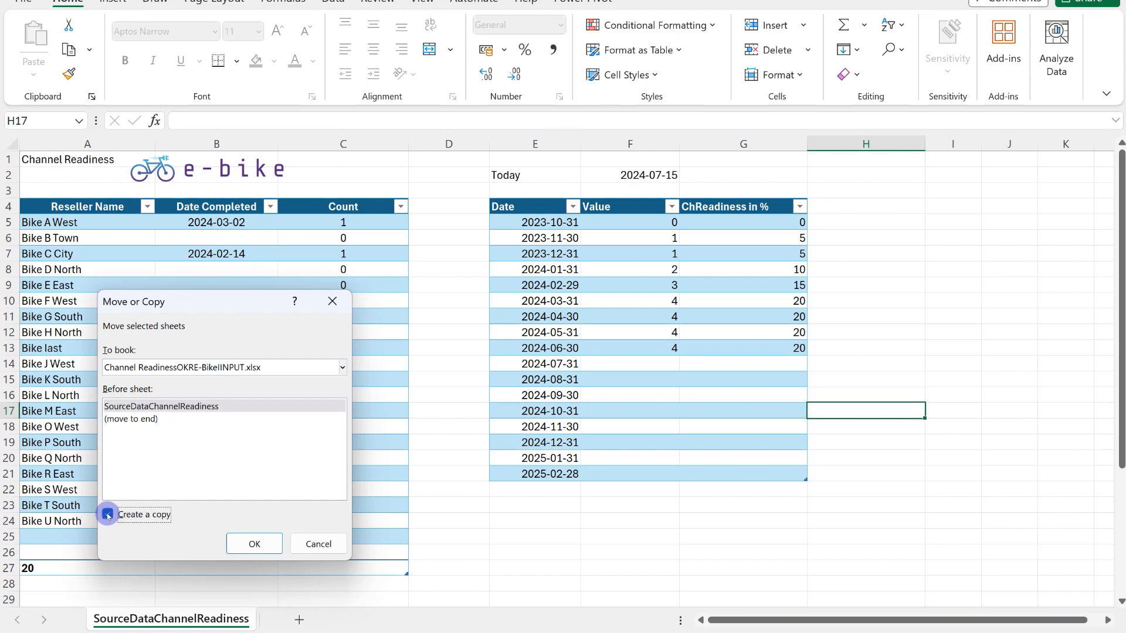
left_click(224, 367)
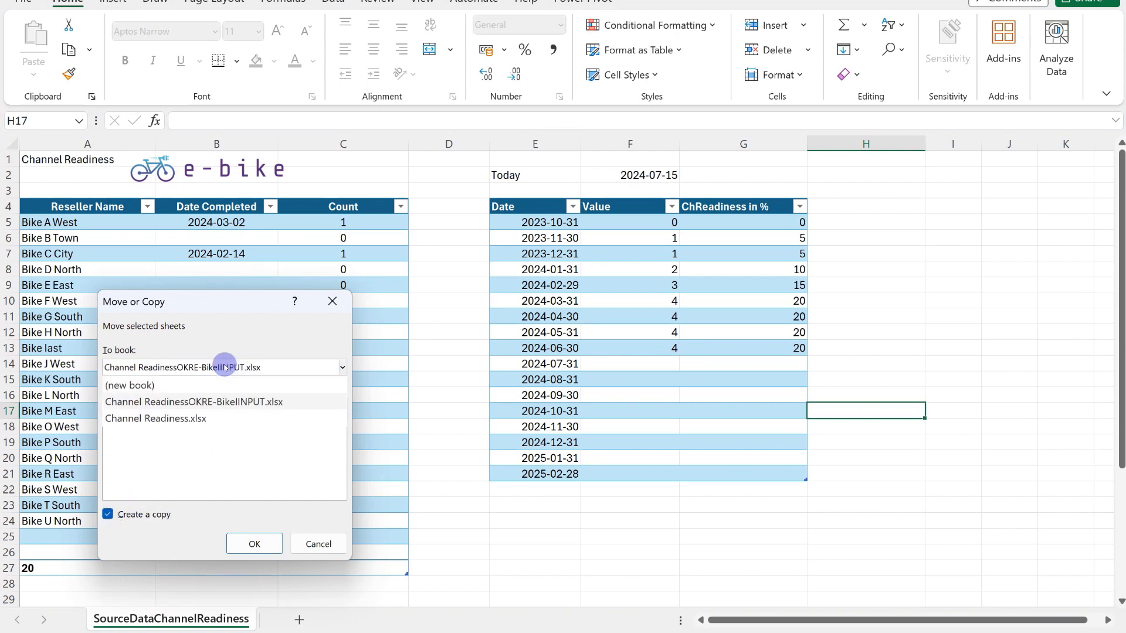
left_click(204, 418)
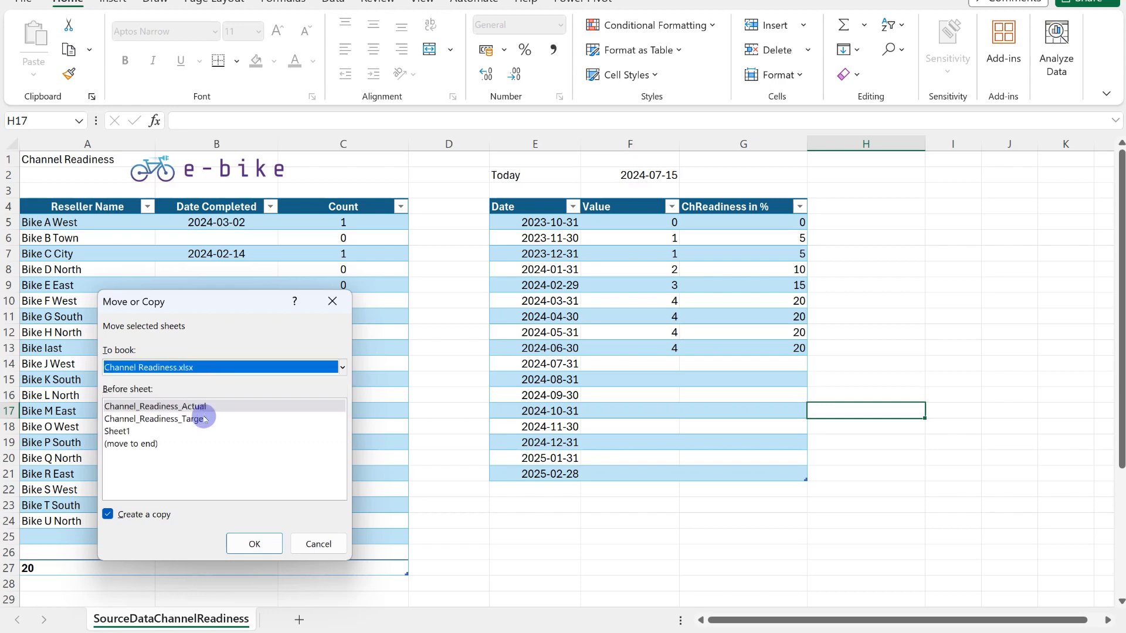
left_click(256, 542)
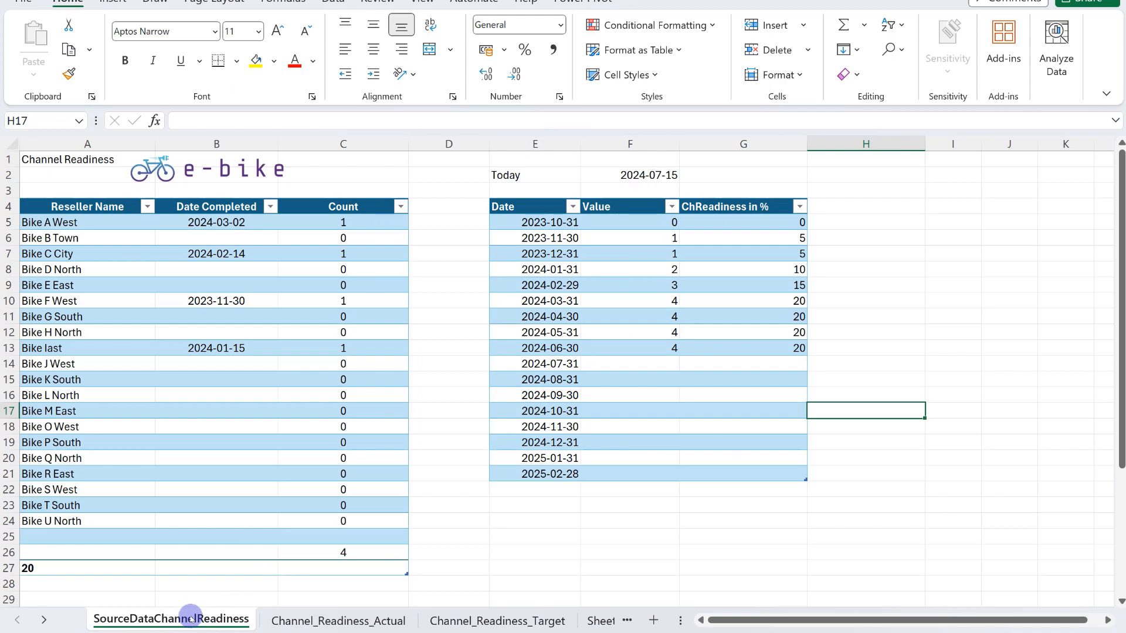
Link the Date column of Channel_Readiness_Actual to the source sheet with =SourceDataChannelReadiness!E5 in A2, filled down to A10
left_click(278, 620)
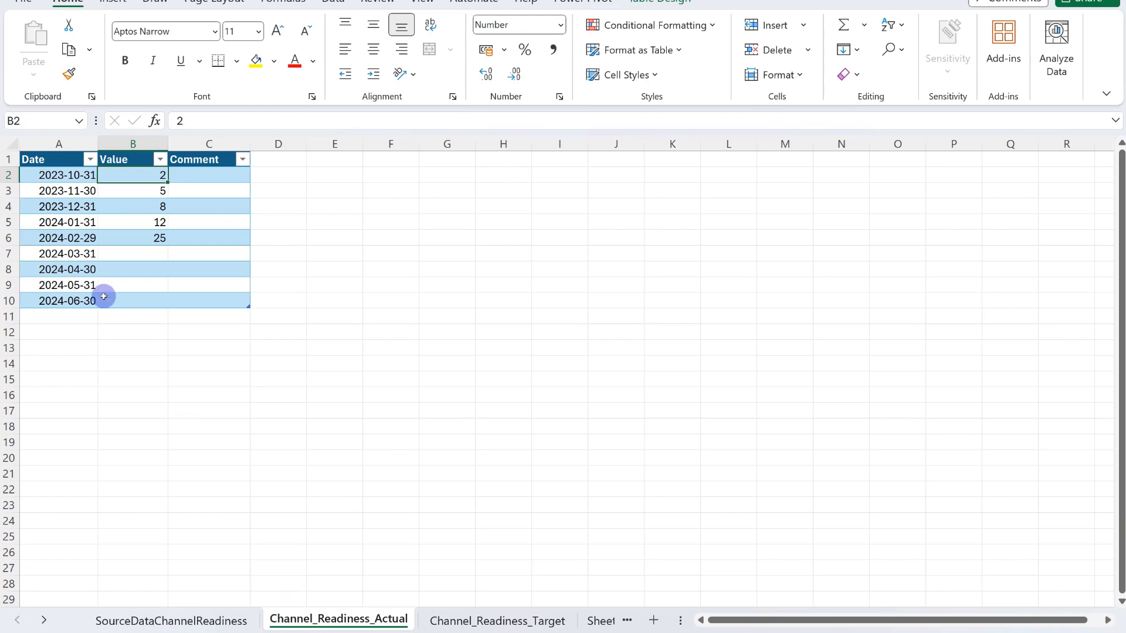
left_click(72, 175)
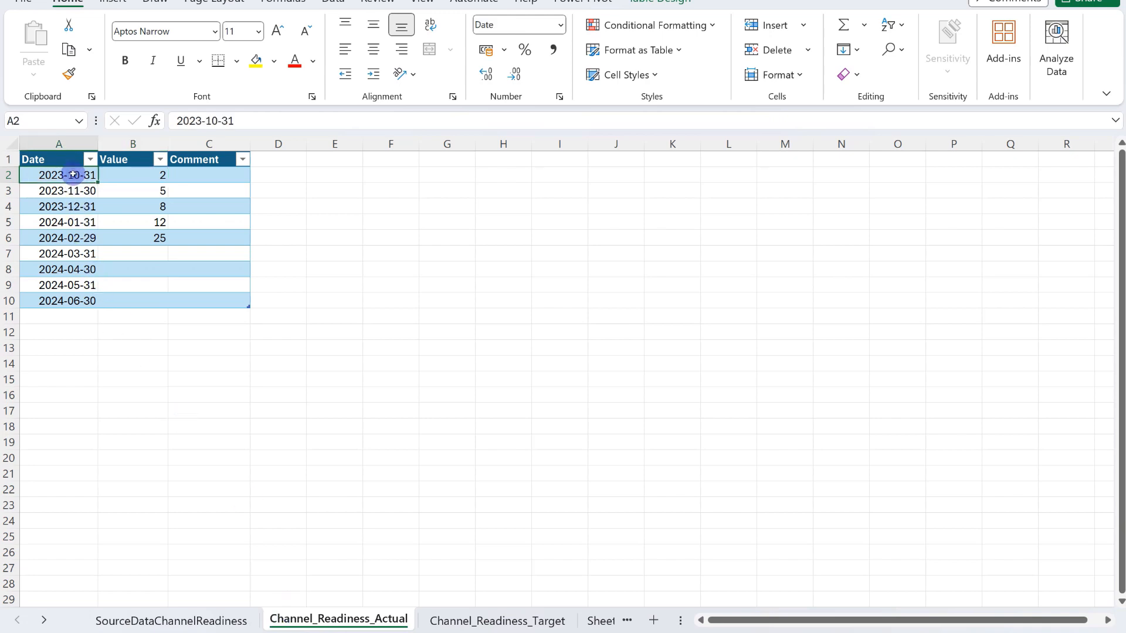
type("=")
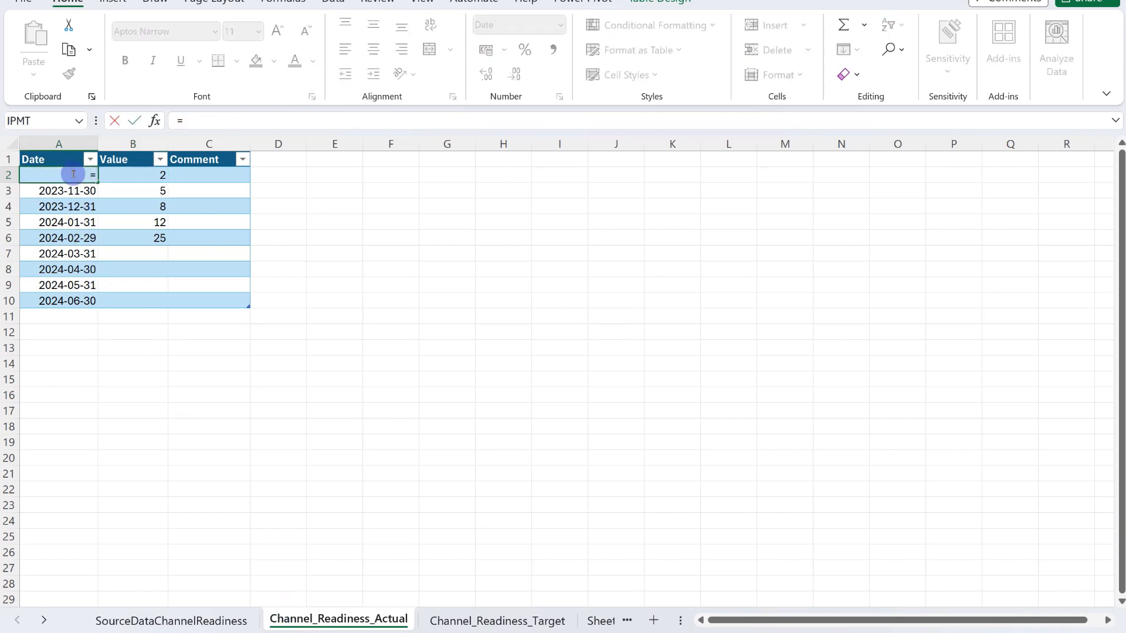
left_click(136, 618)
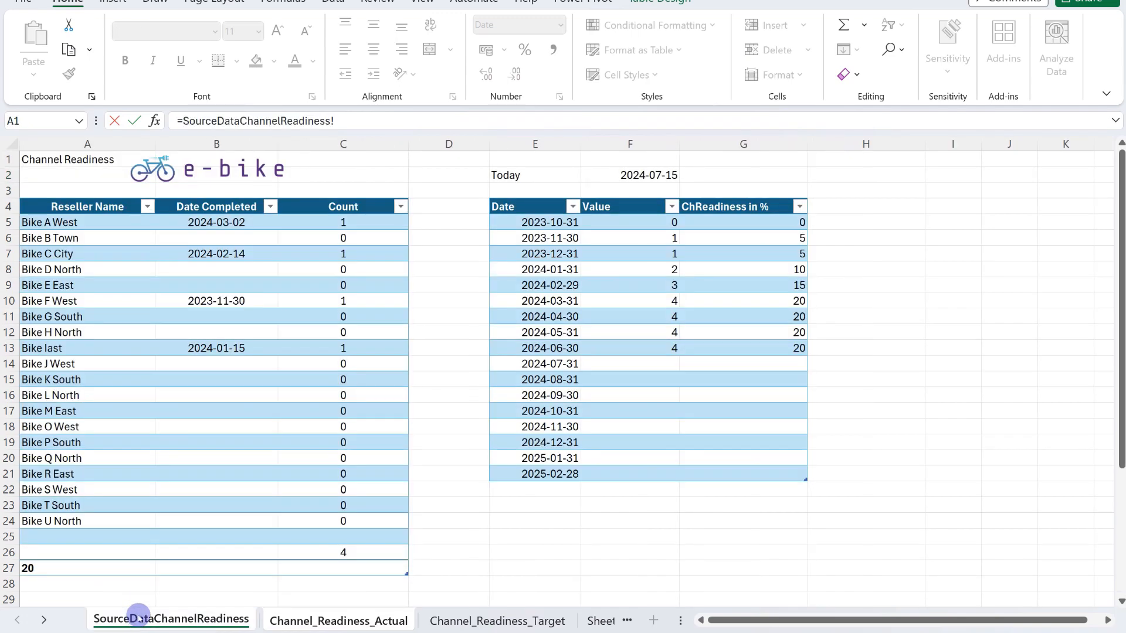
left_click(516, 226)
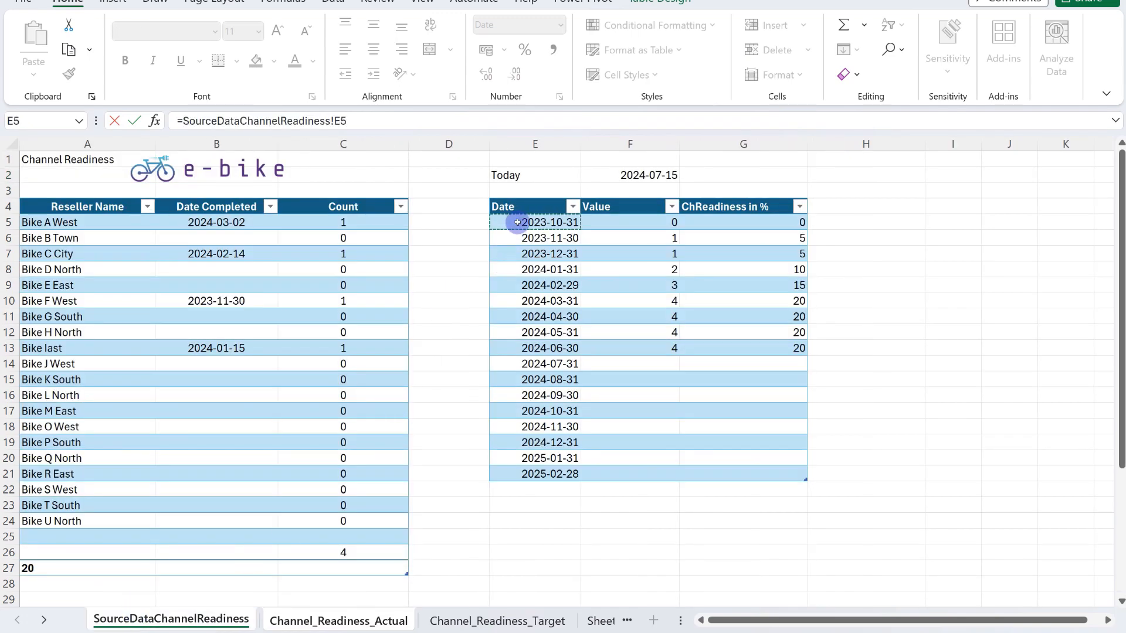
key("Return")
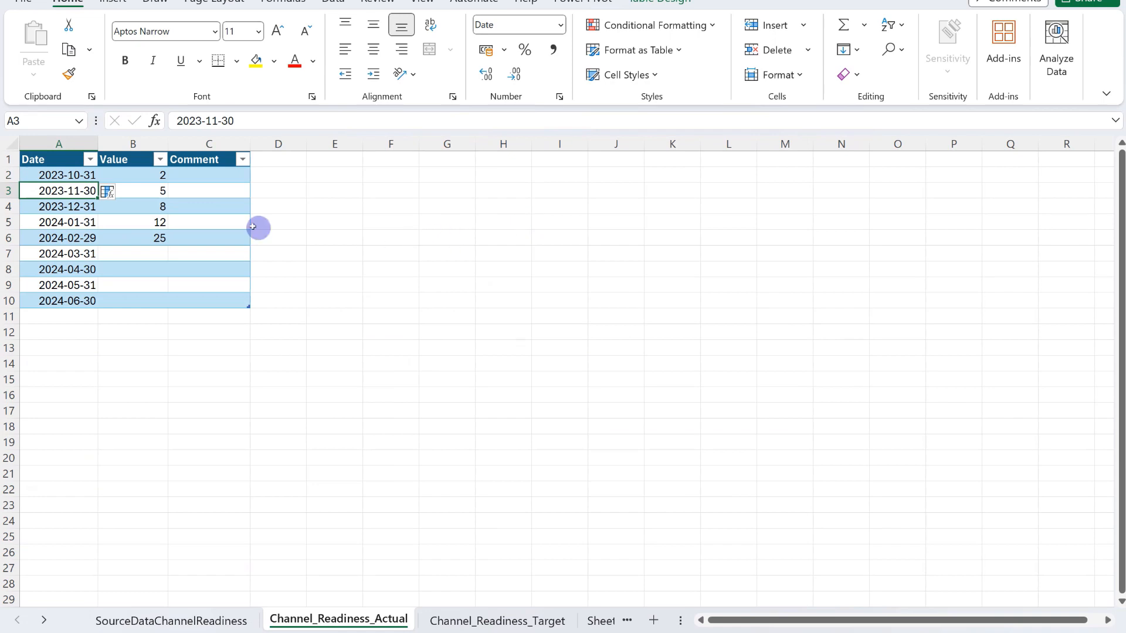
left_click(84, 173)
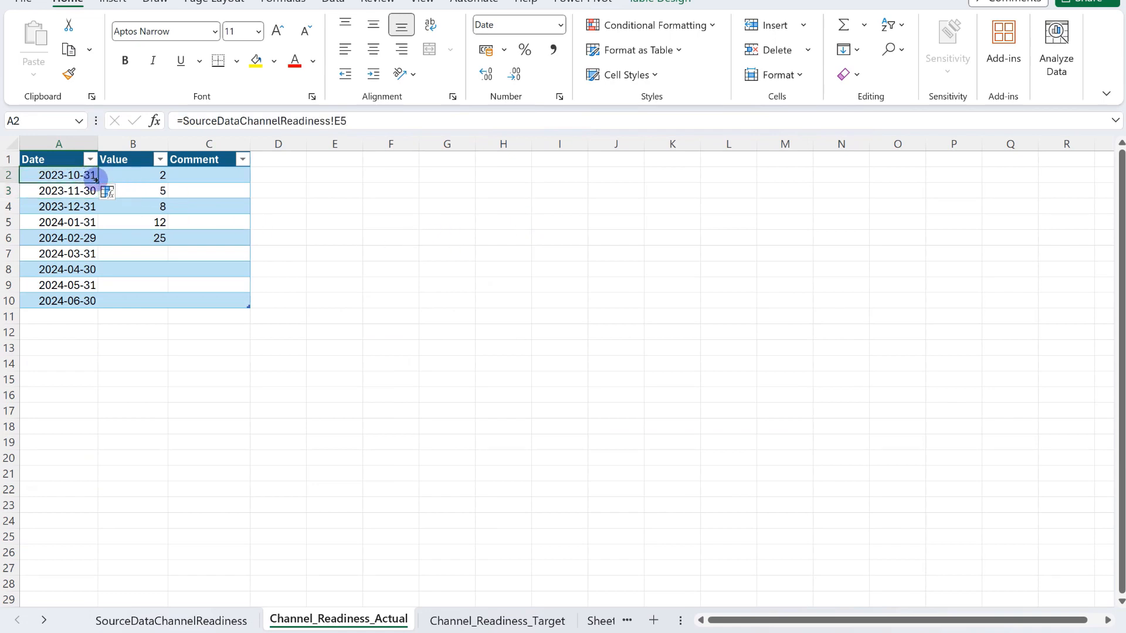
left_click_drag(98, 182, 95, 306)
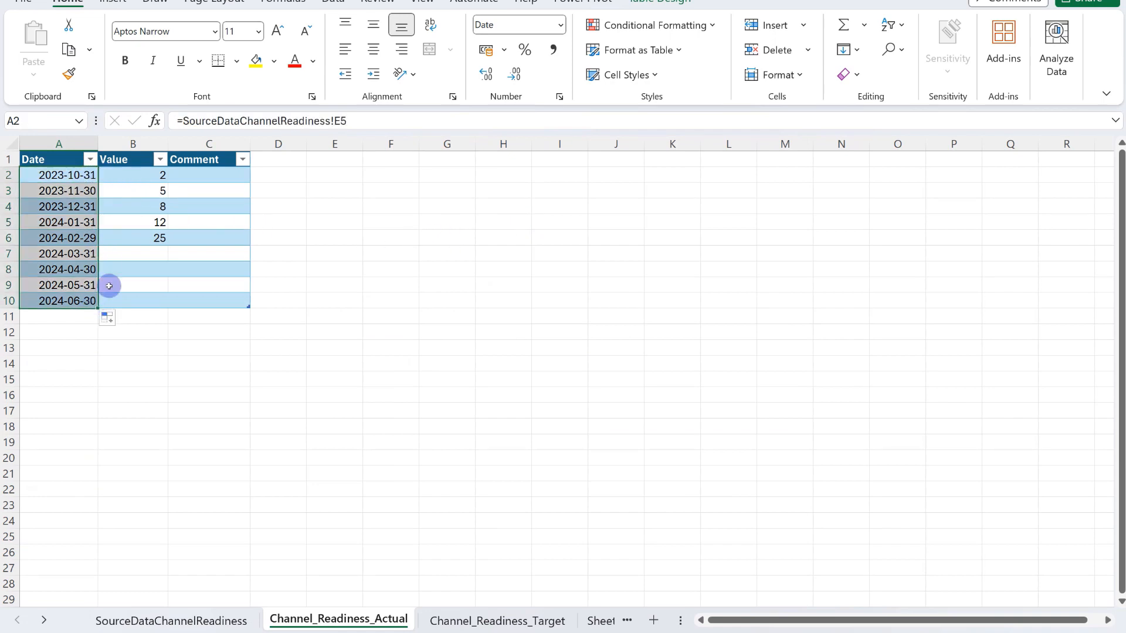
Link the Value column with =SourceDataChannelReadiness!G5 in B2, filled down to B10, and refresh the Channel Readiness actuals in the VisPlan OKR plan
left_click(154, 174)
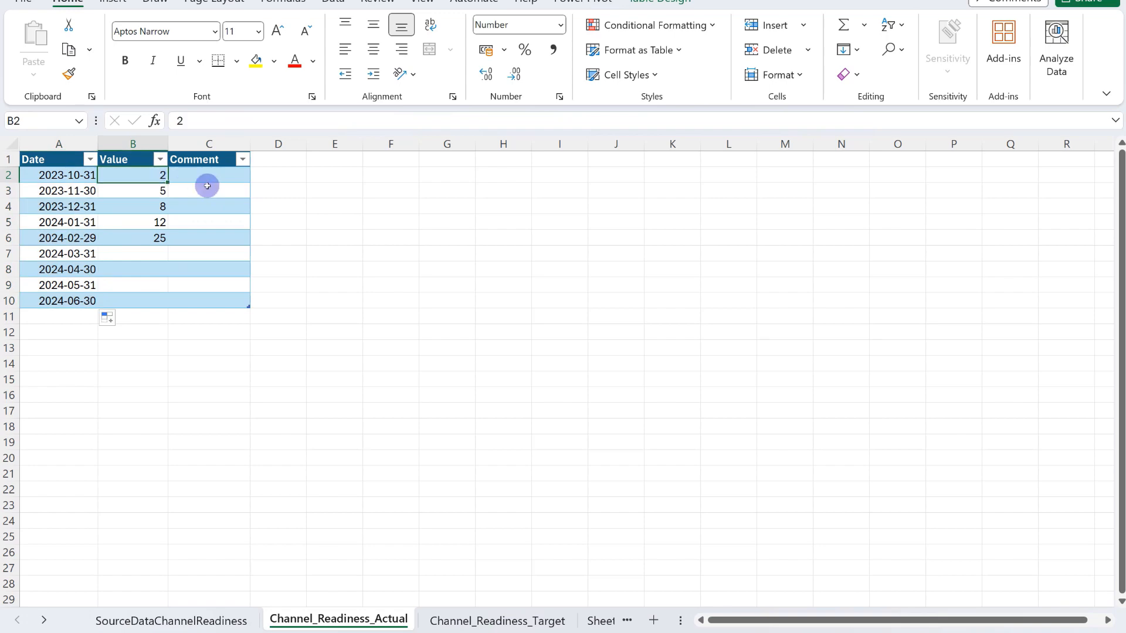
type("=")
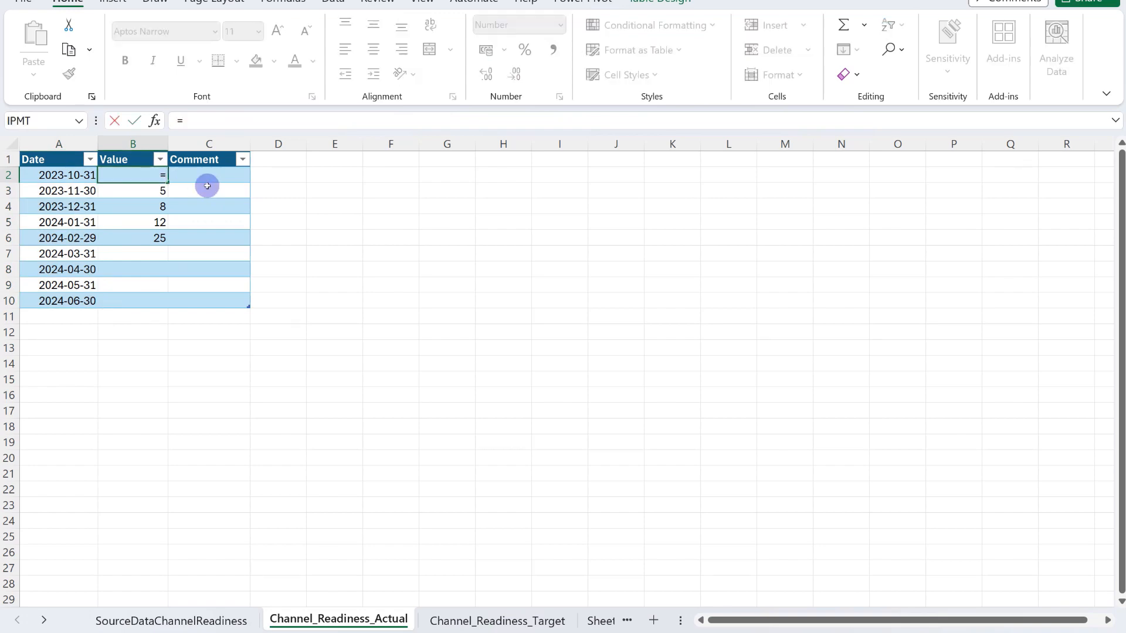
left_click(222, 616)
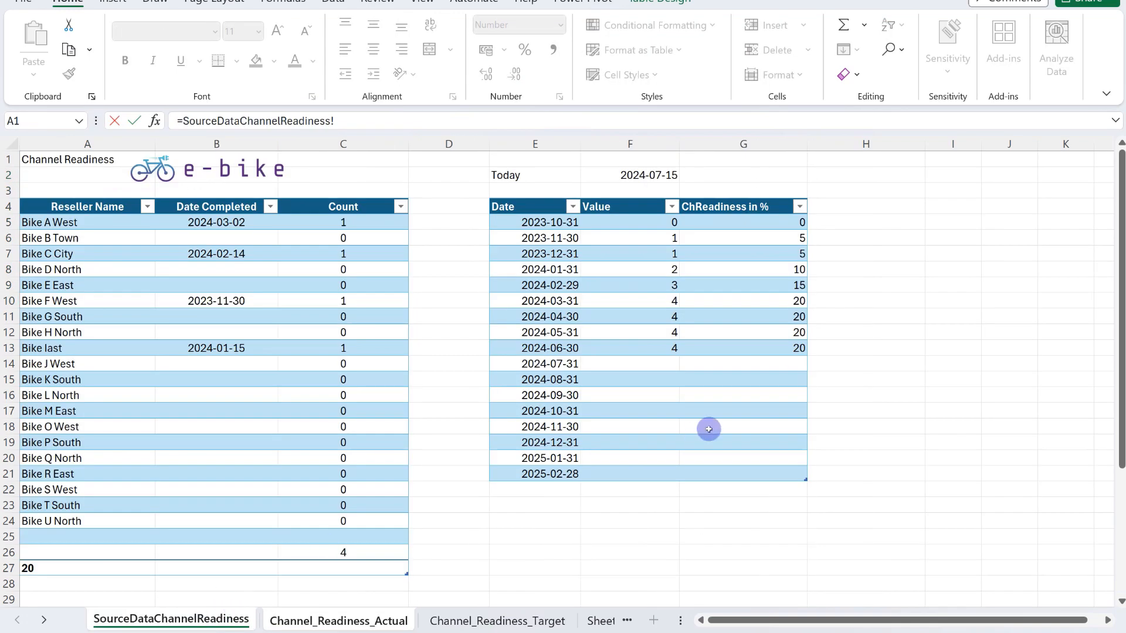
left_click(784, 223)
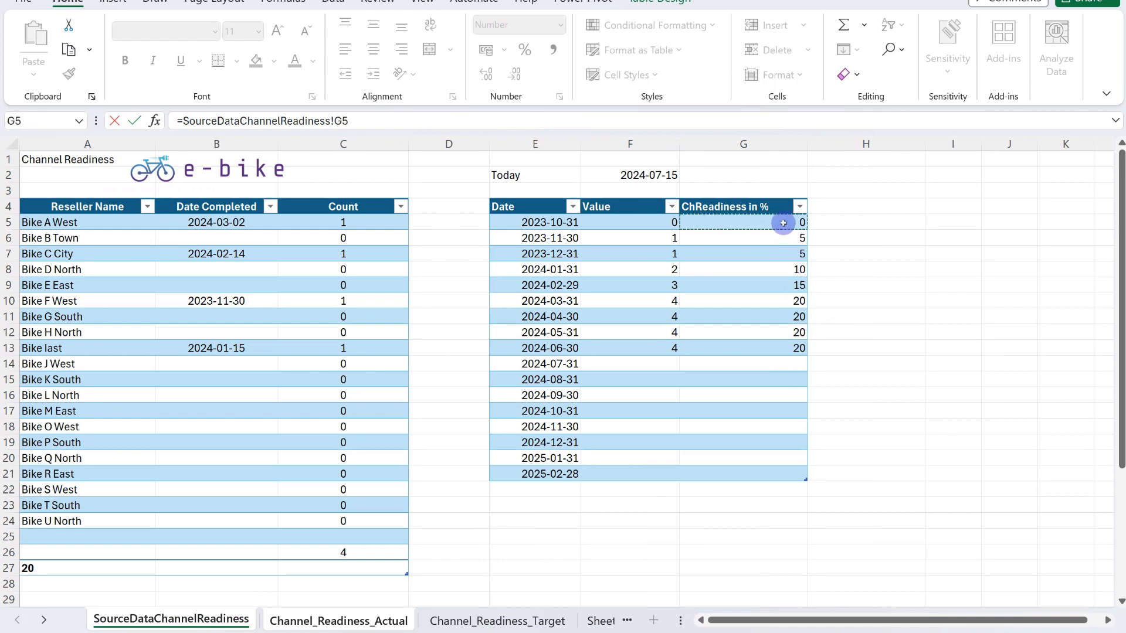
key("Return")
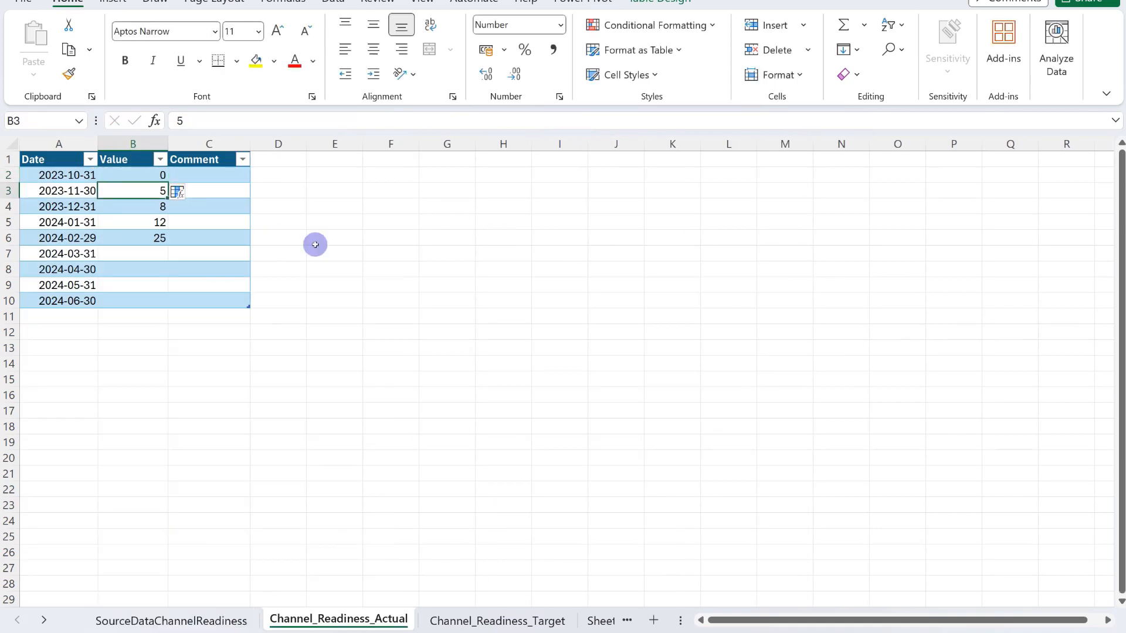
left_click(149, 175)
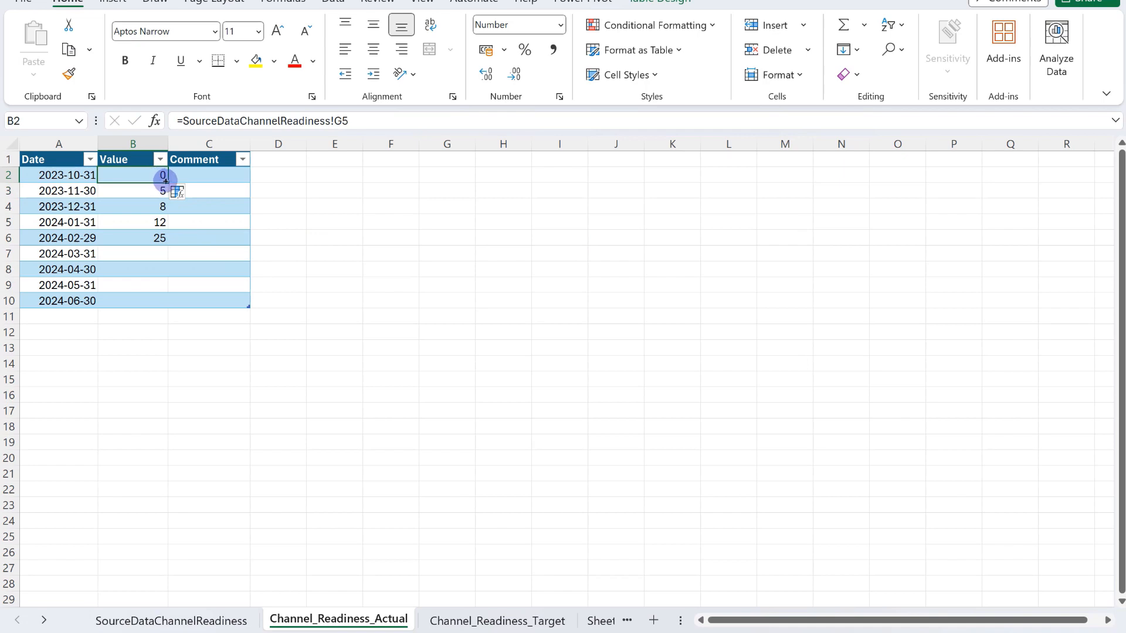
left_click_drag(168, 183, 169, 304)
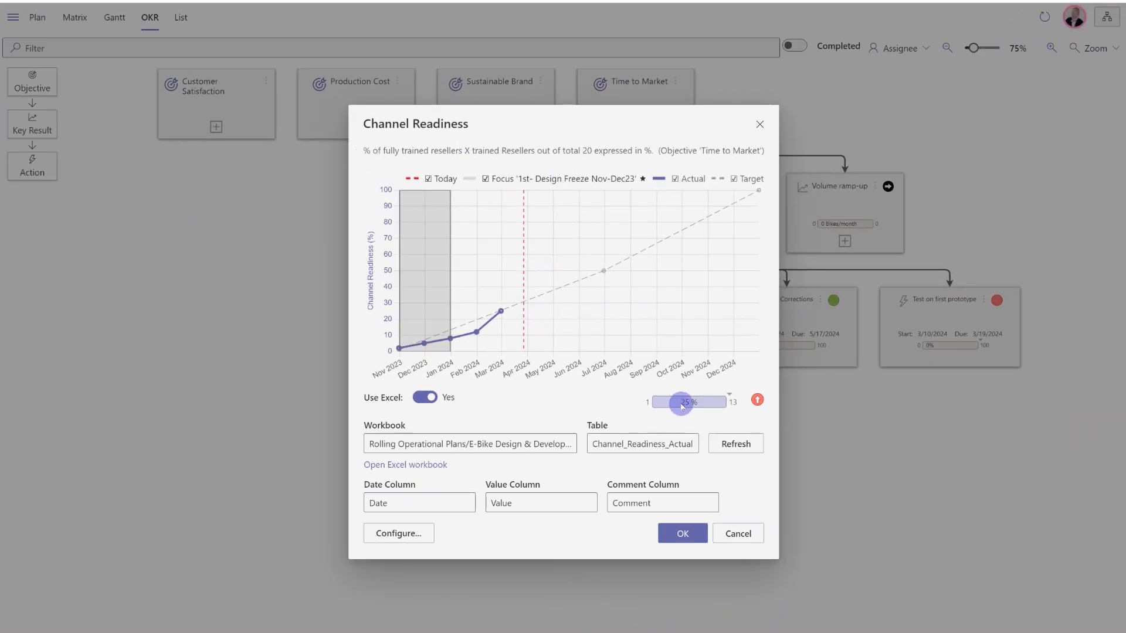
left_click(737, 445)
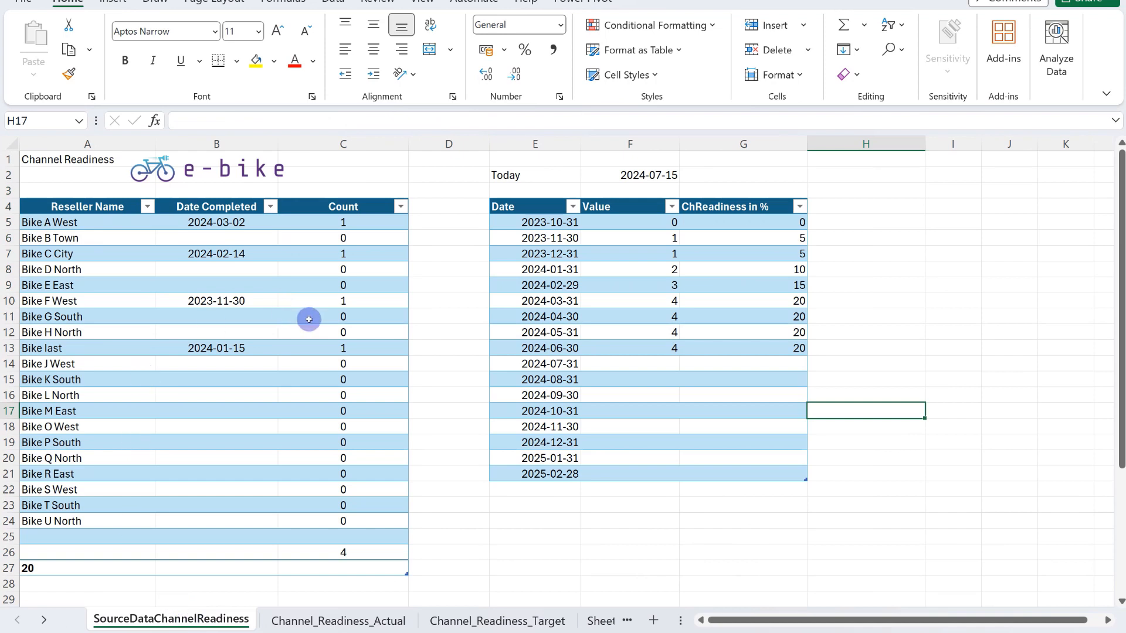
In the Excel source sheet, set Date Completed to 2024-04-15 for Bike G South and Bike K South, and refresh the Channel Readiness actuals in VisPlan
left_click(232, 318)
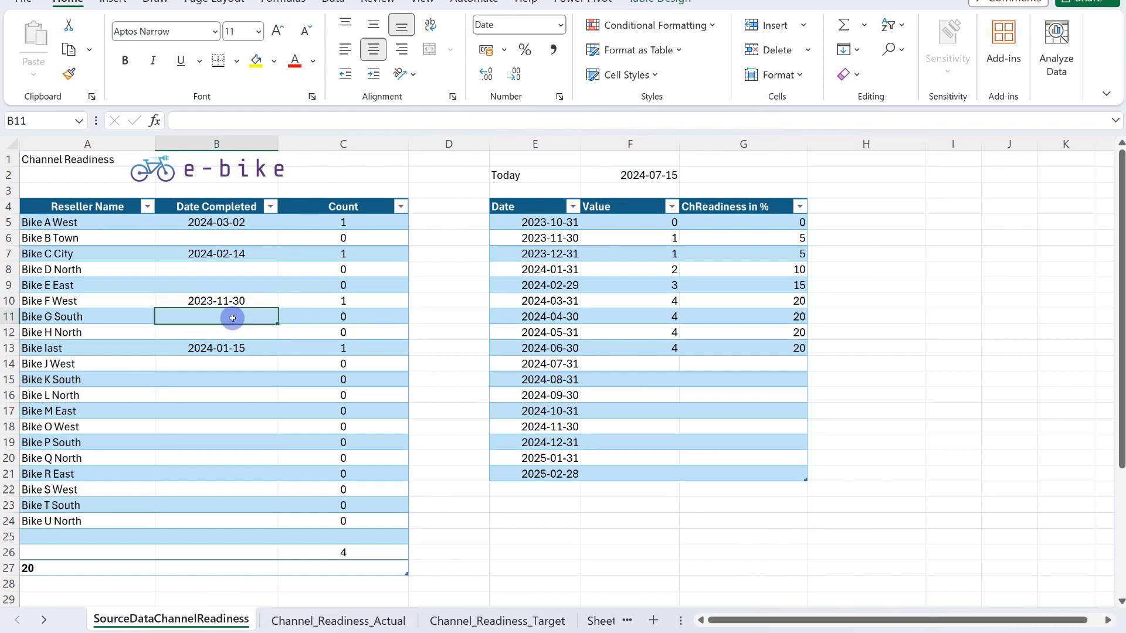
type("2024-04")
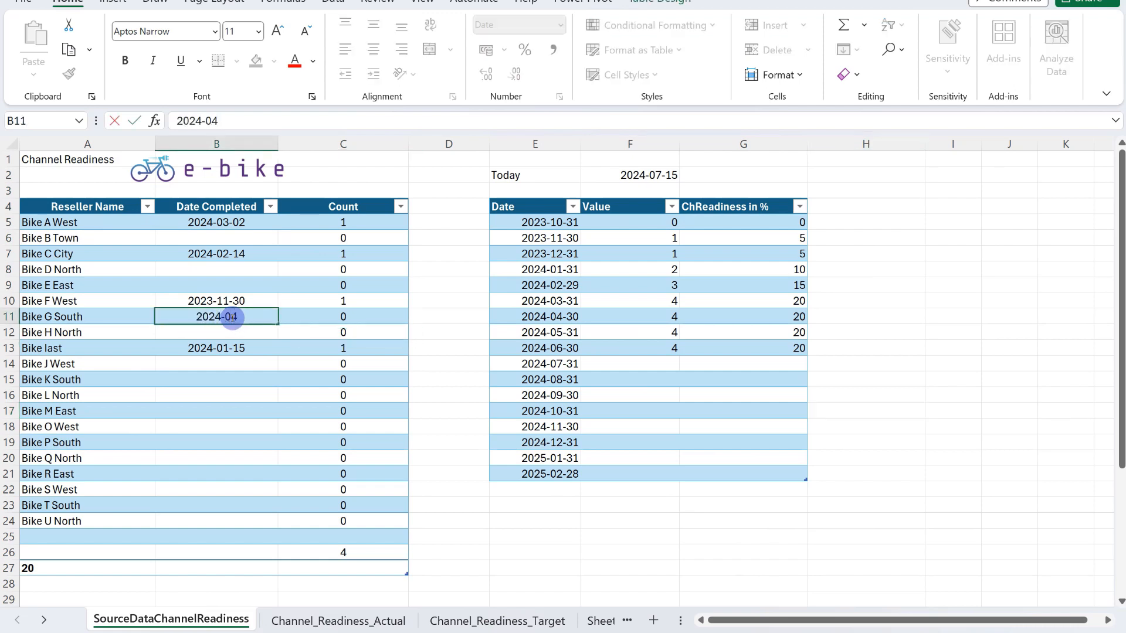
type("-15")
key("Return")
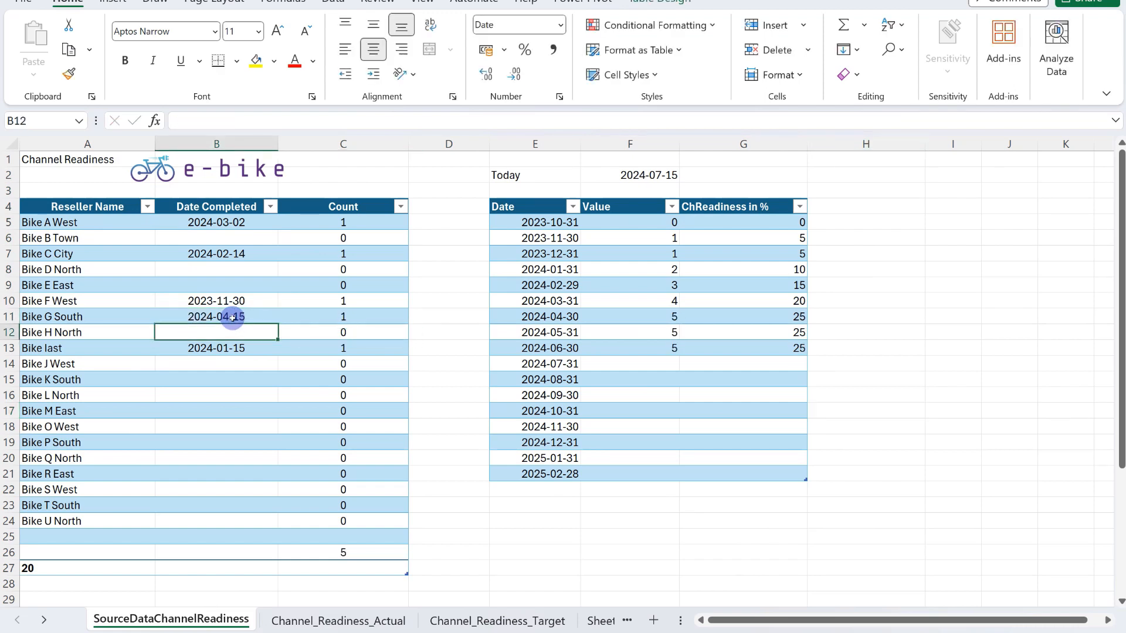
left_click(232, 318)
key("ctrl+c")
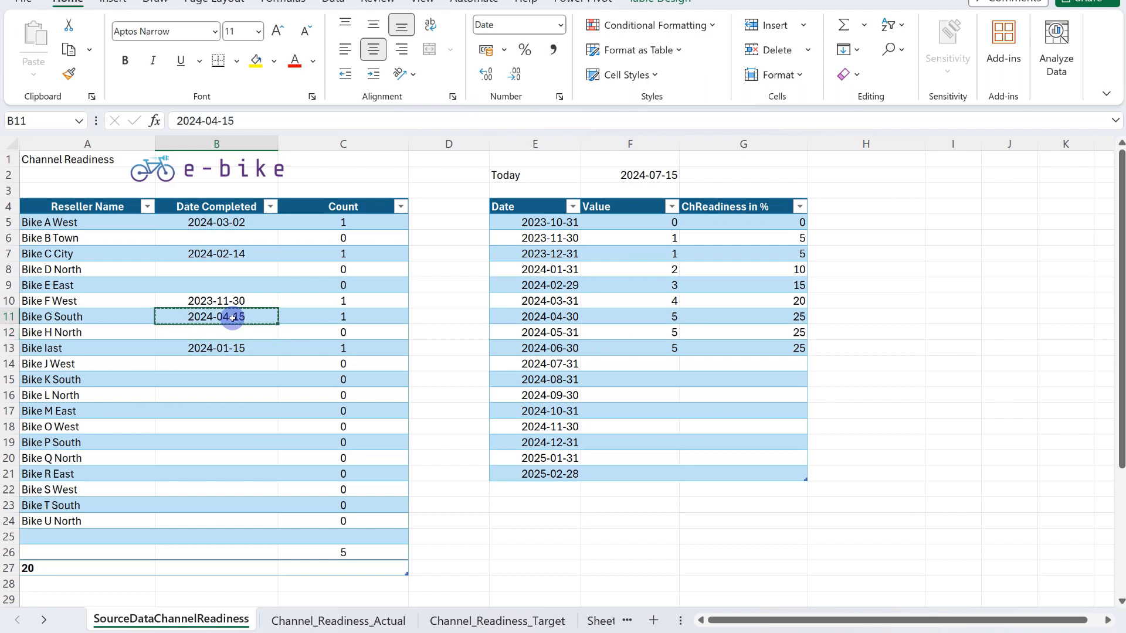
left_click(219, 378)
key("ctrl+v")
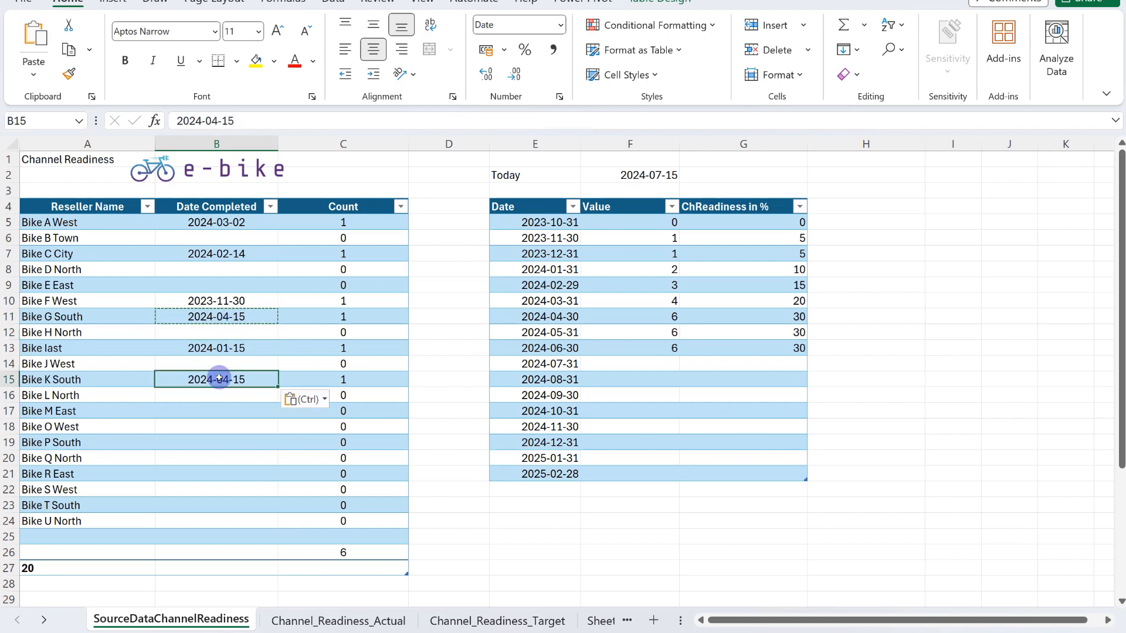
key("Escape")
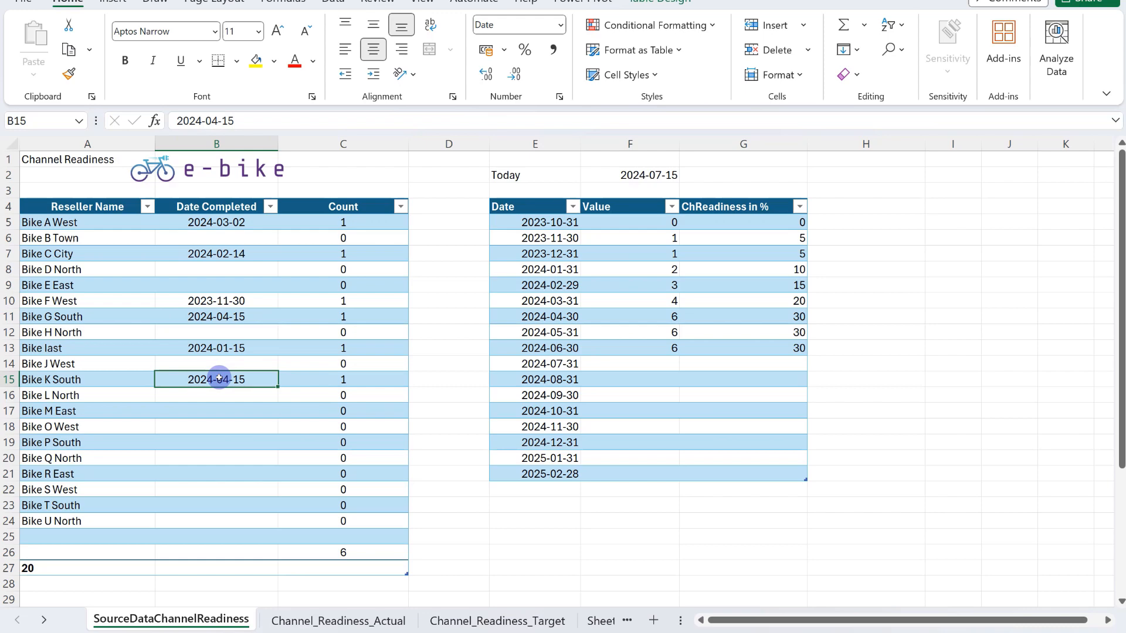
left_click(227, 429)
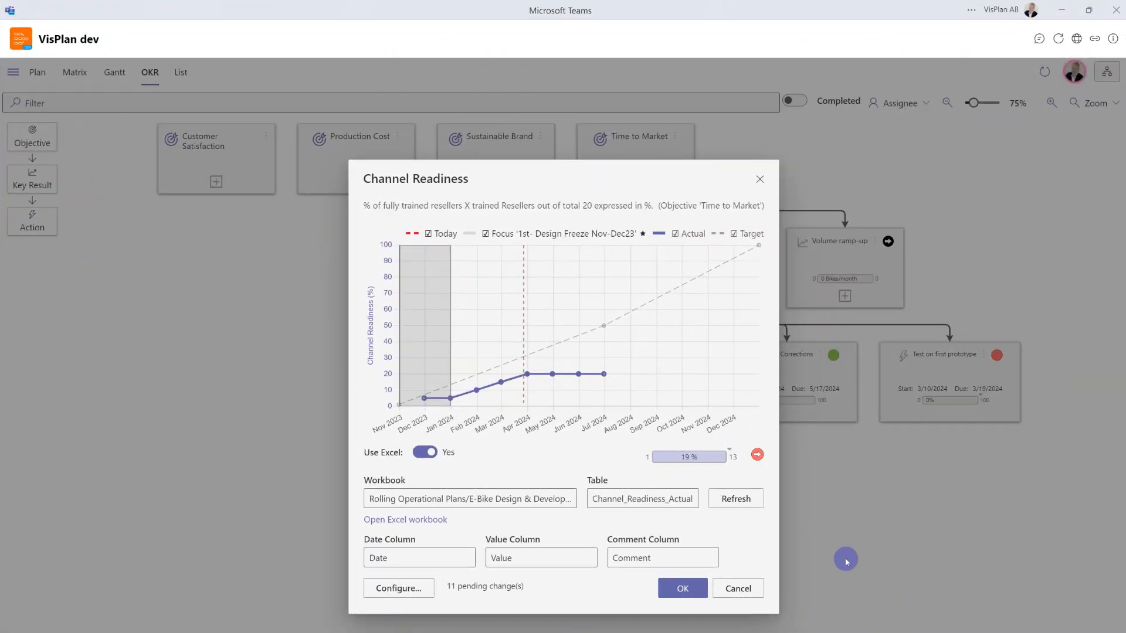
left_click(738, 500)
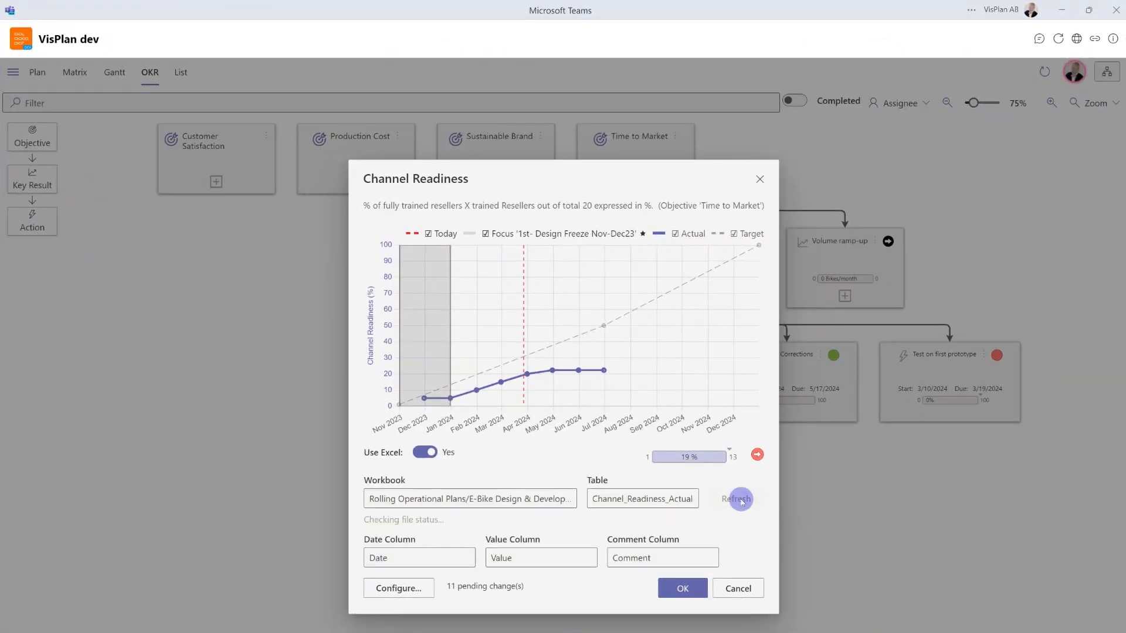